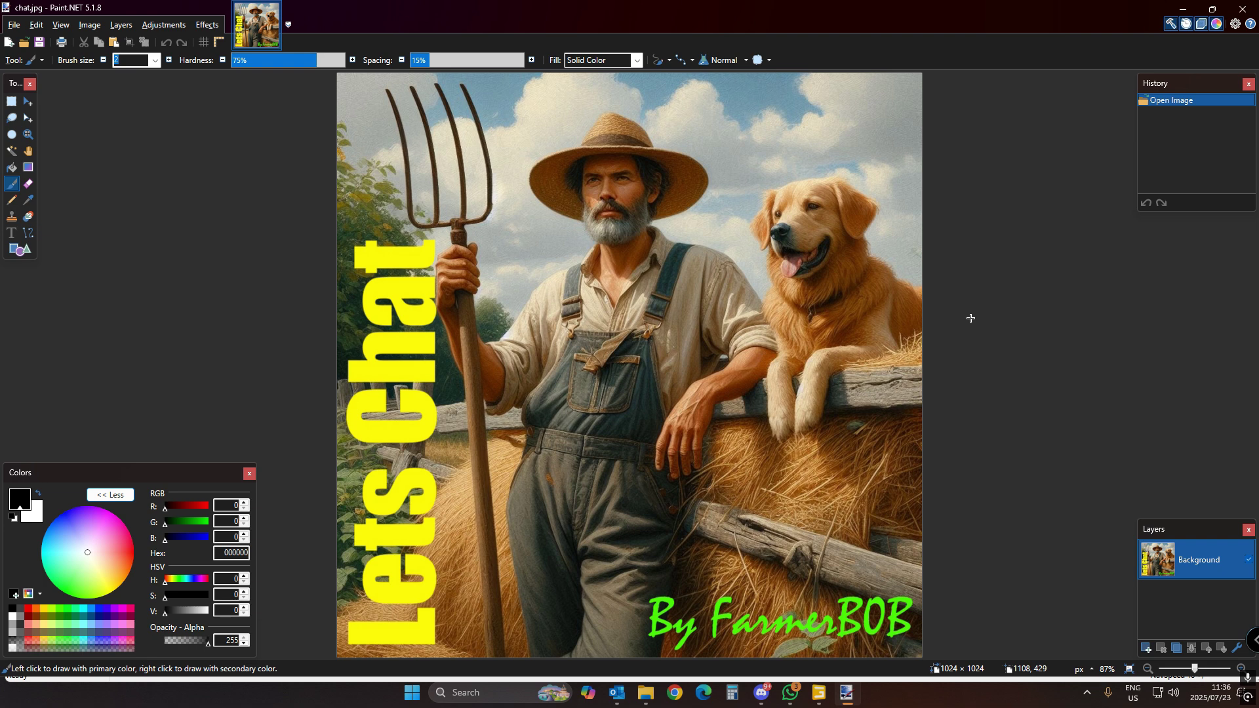
- Close the chat.jpg image in Paint.NET to reveal the GIANTS Editor farm map
click(1244, 9)
right_drag(602, 375, 802, 305)
right_drag(542, 301, 743, 292)
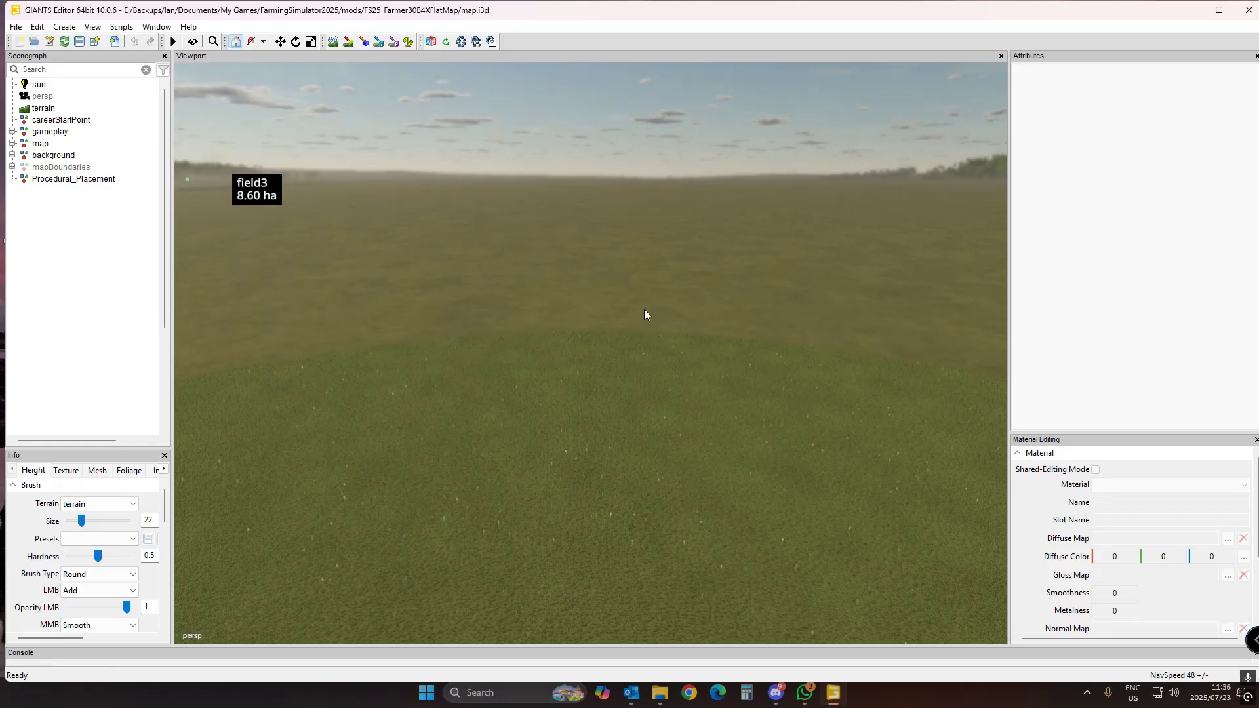
right_drag(604, 302, 767, 309)
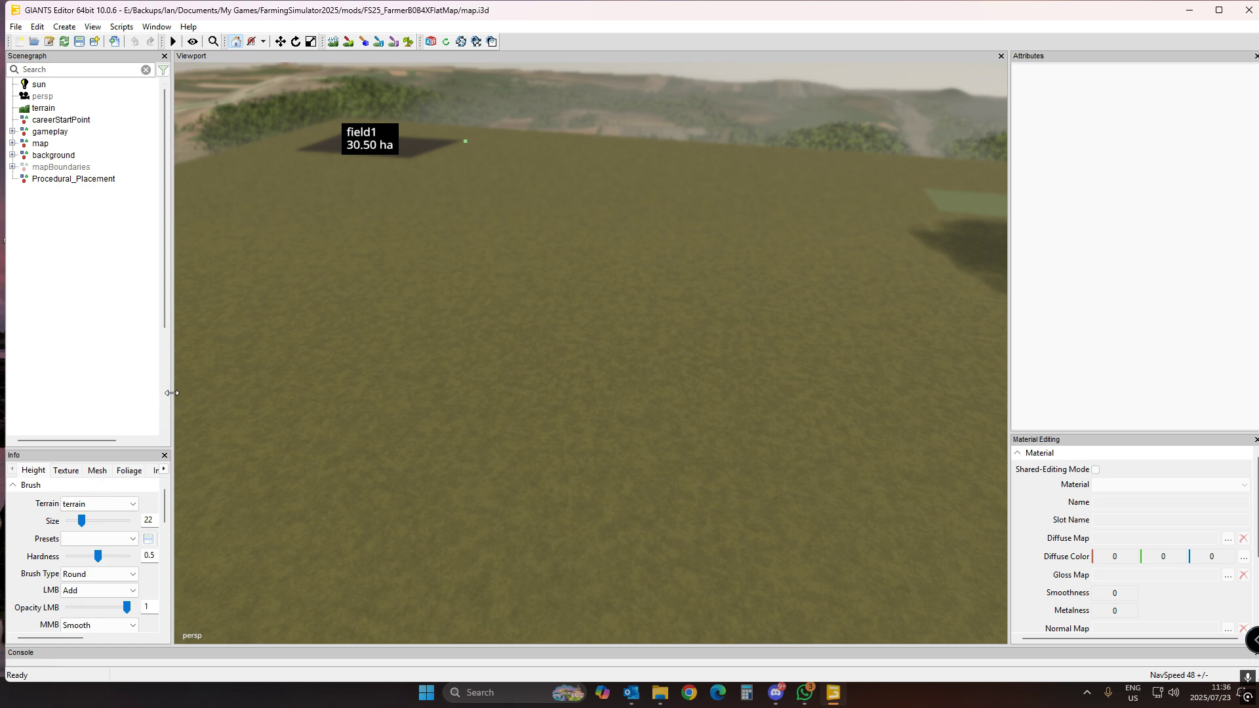
- Widen the left panels, enlarge the height brush settings, and pick Replace height 50 from the ground
drag(173, 393, 240, 393)
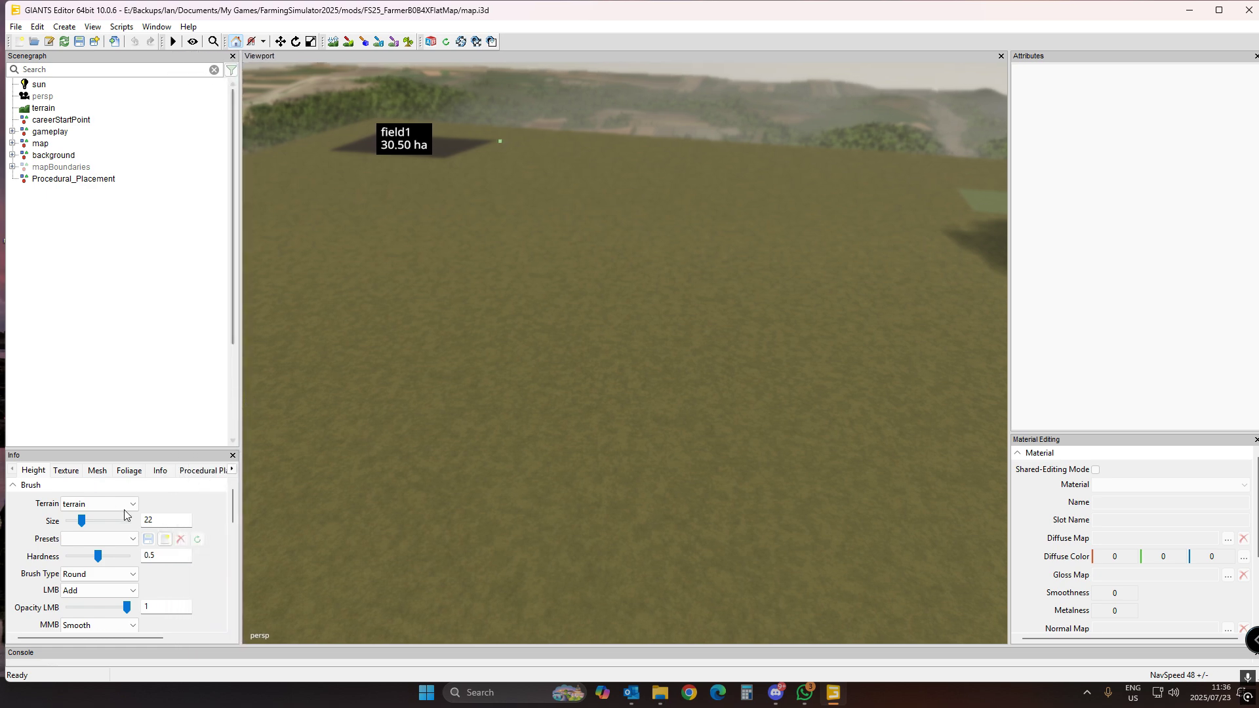
right_drag(701, 318, 652, 336)
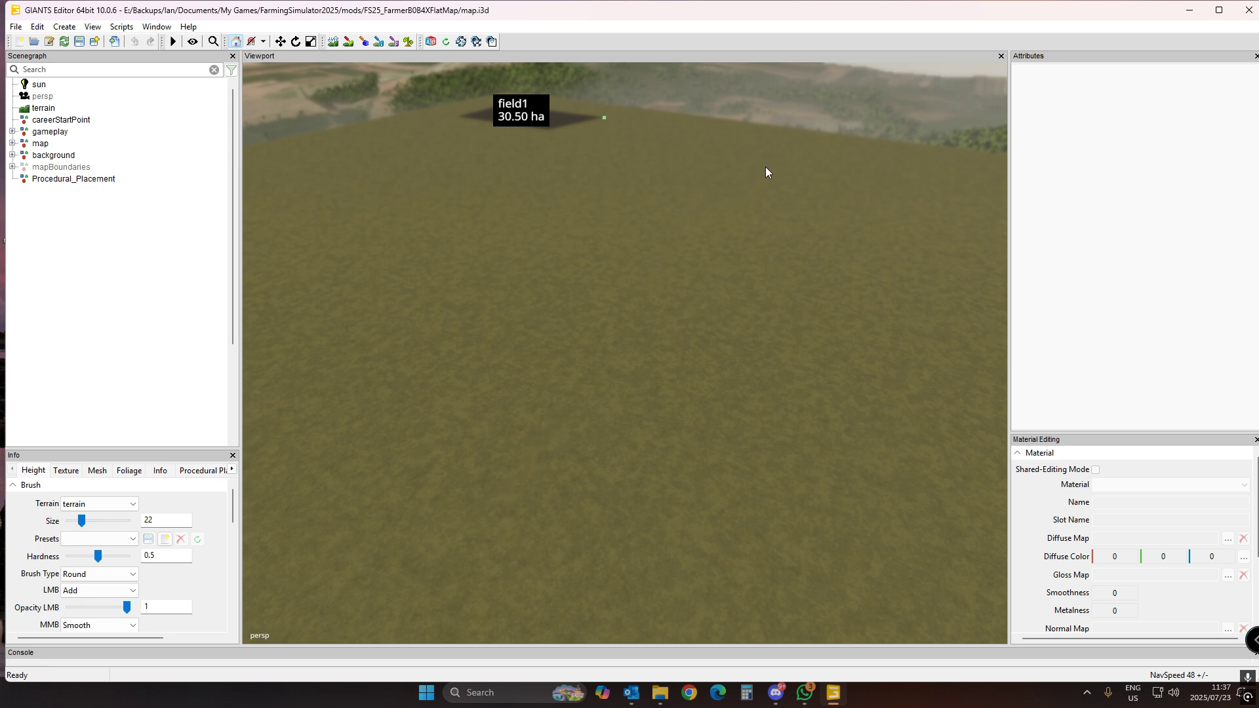
right_drag(547, 560, 709, 548)
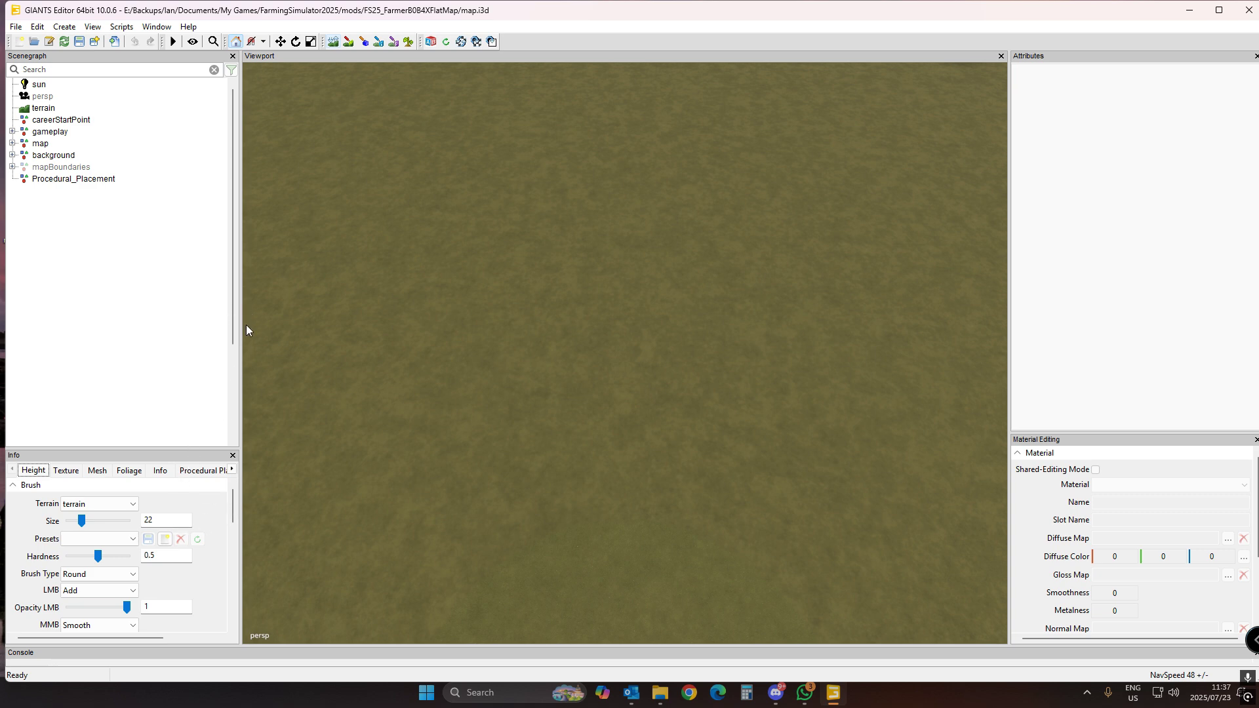
scroll(223, 534, down, 4)
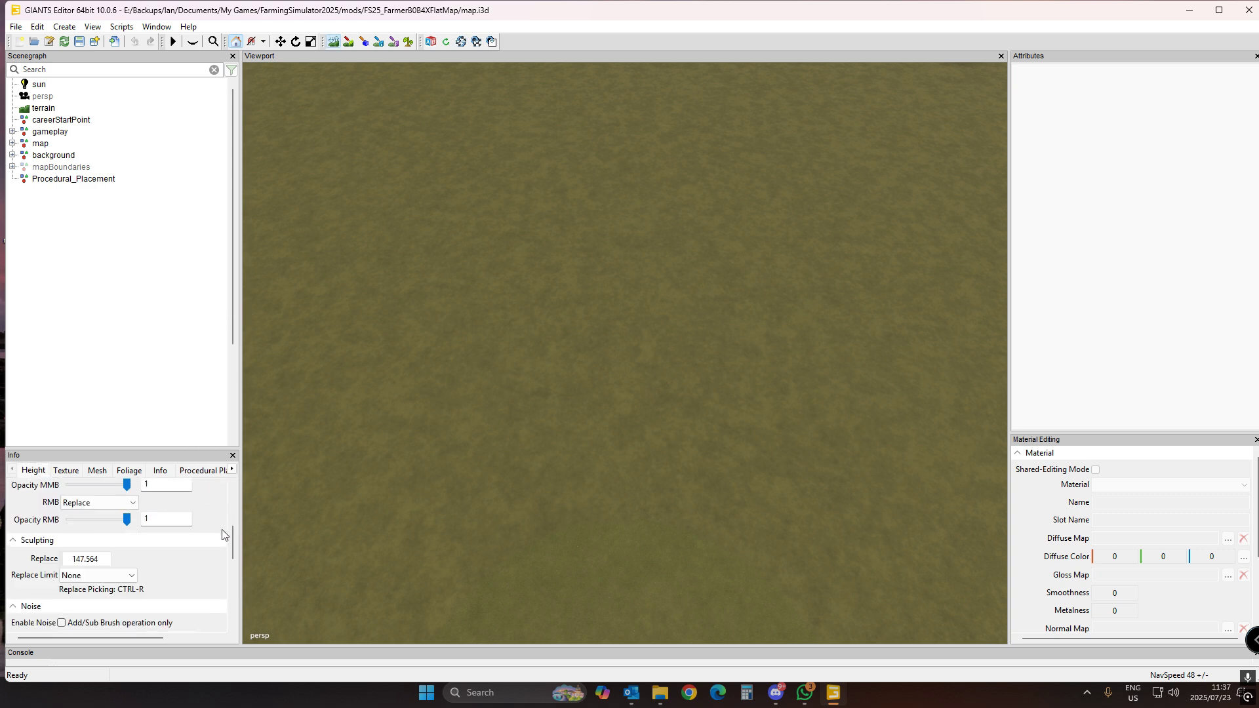
scroll(223, 534, up, 4)
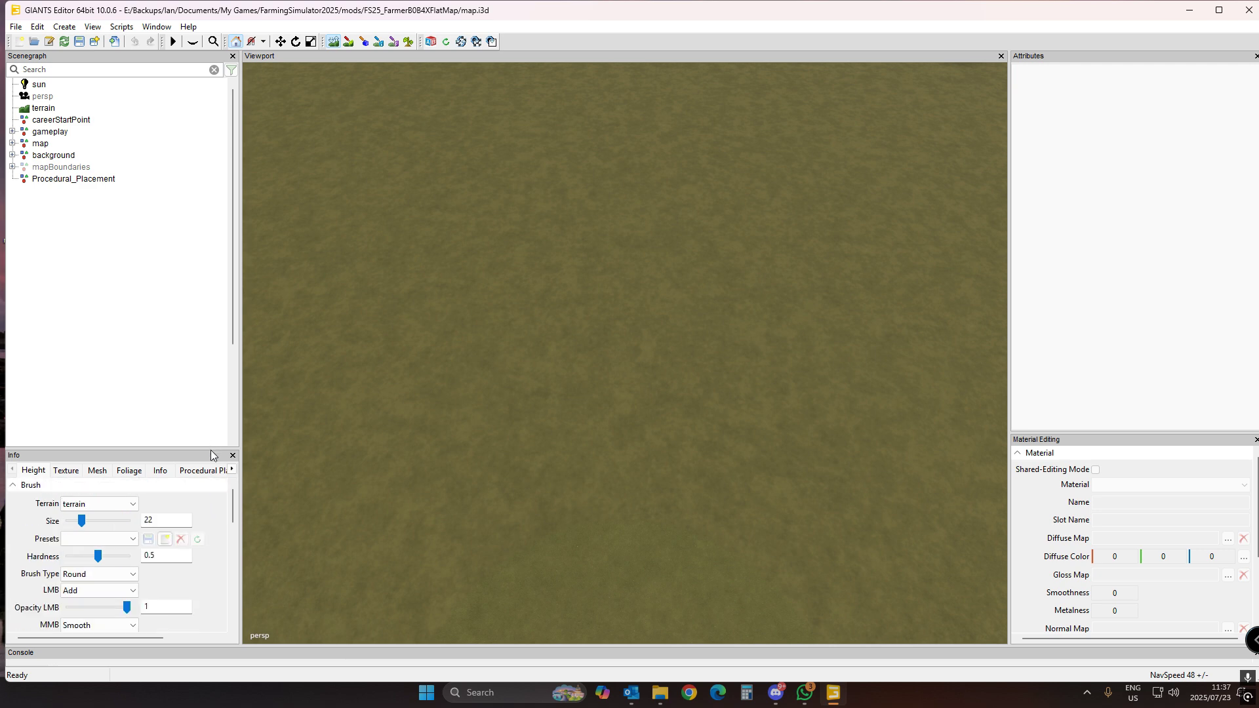
drag(210, 447, 174, 266)
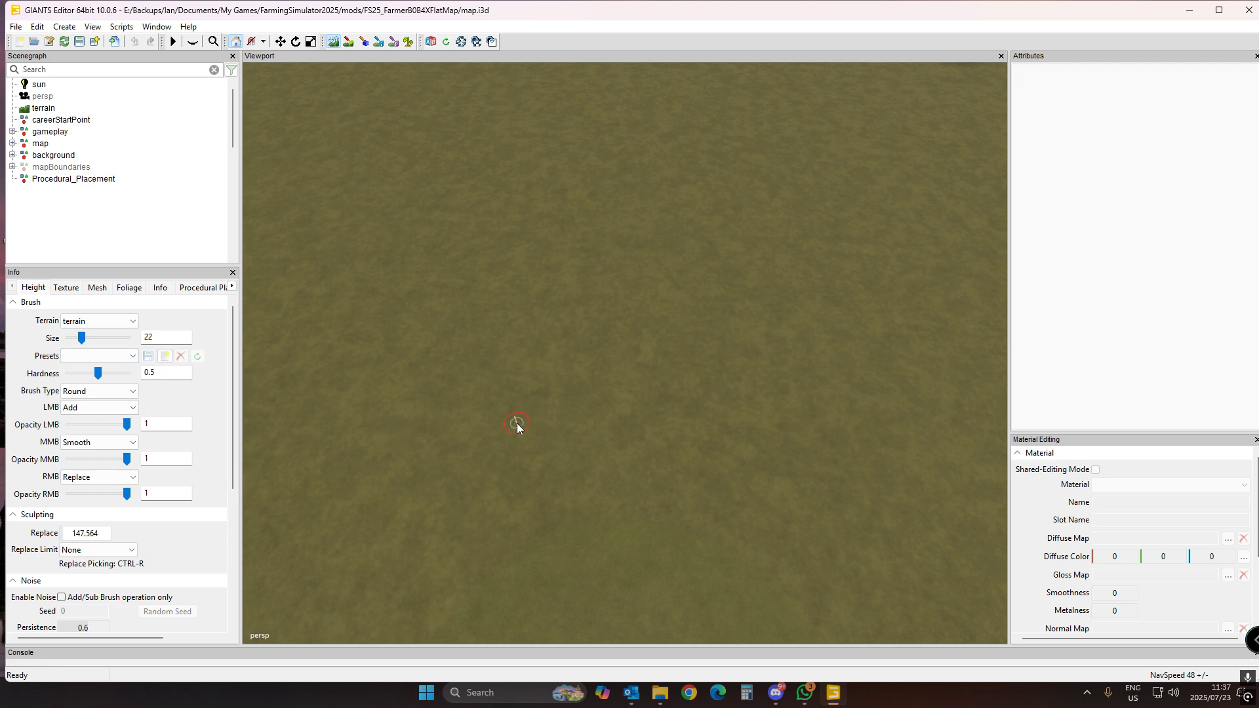
key(ctrl+r)
click(43, 107)
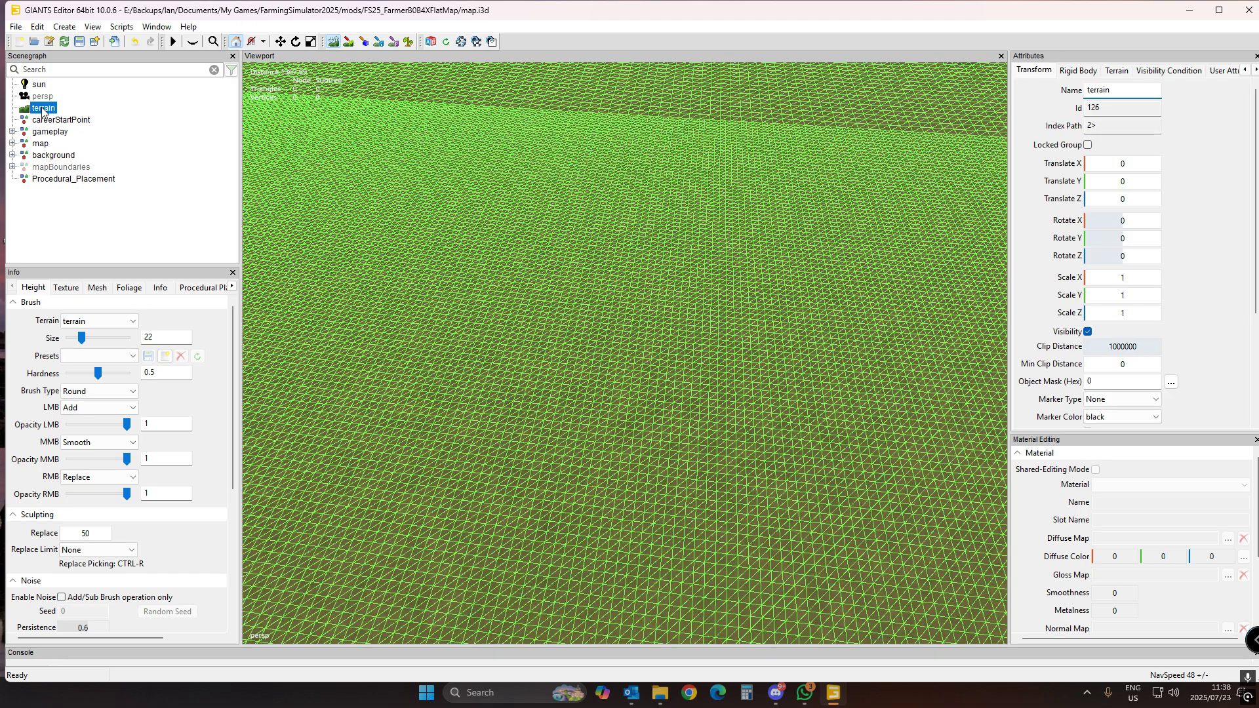
click(1117, 70)
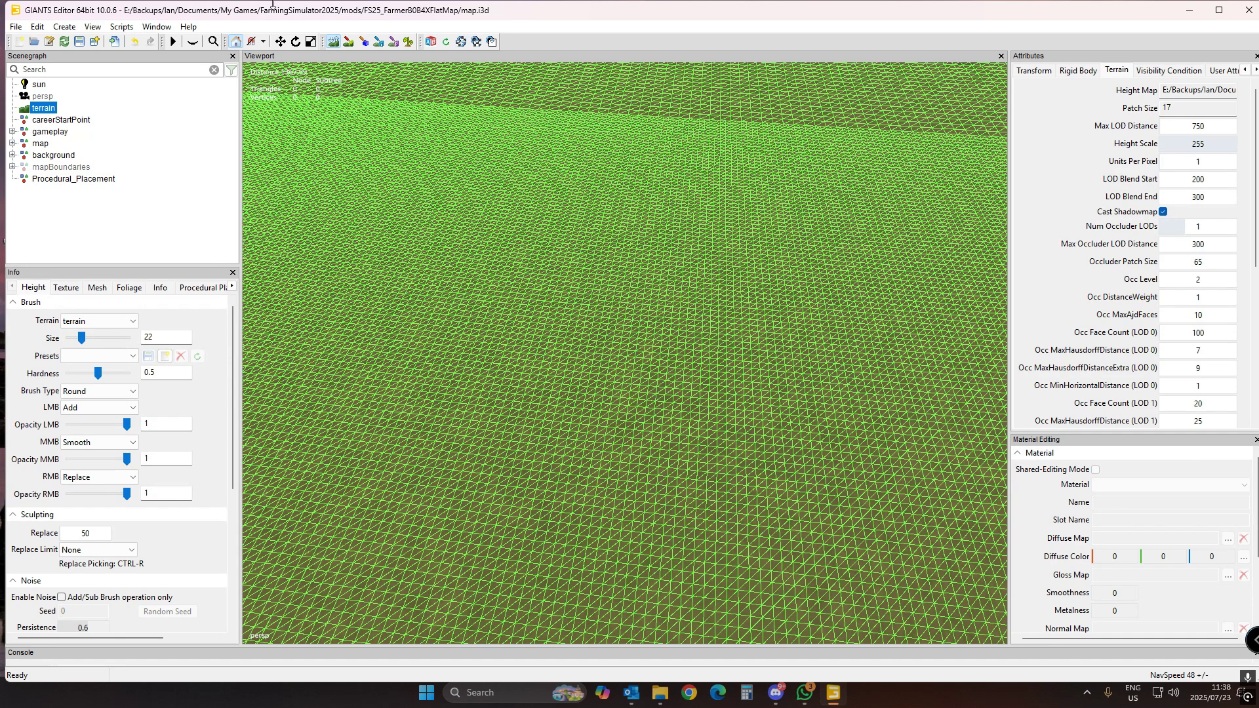
click(164, 126)
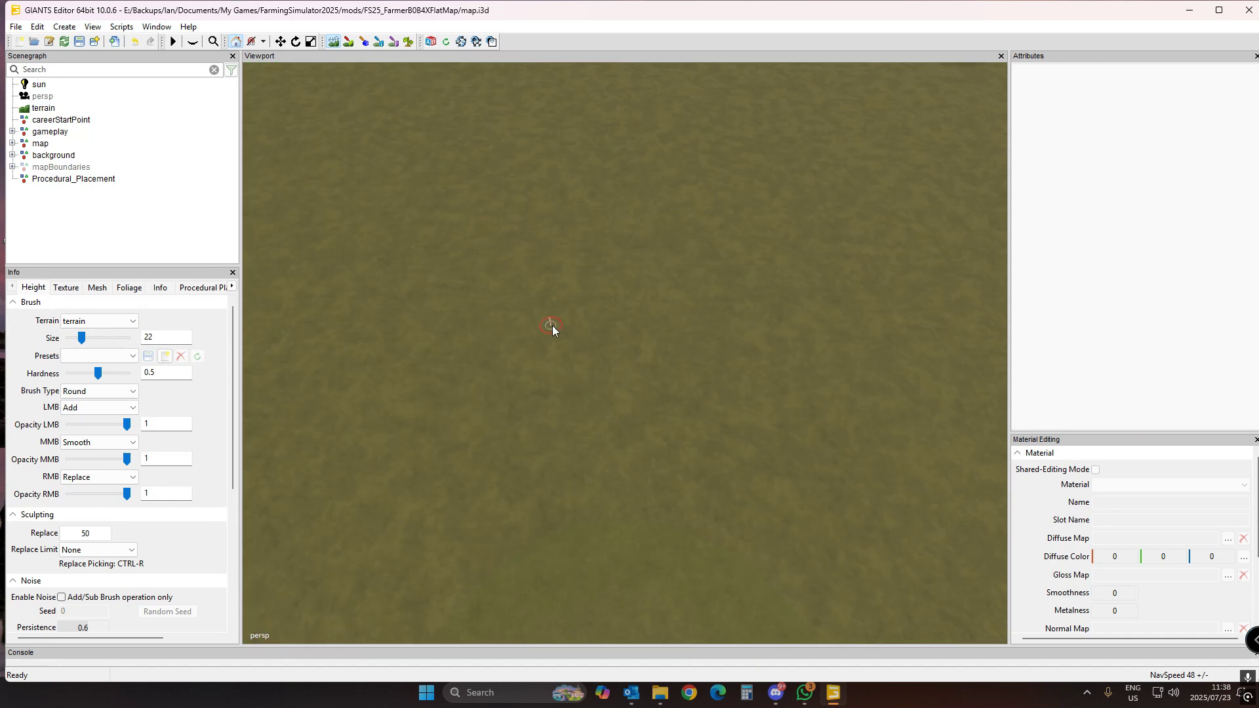
- Set the Sculpting Replace height to 100 and the brush size to about 100
click(85, 533)
text(100)
key(Return)
ctrl+scroll(706, 350, up, 5)
drag(85, 338, 122, 338)
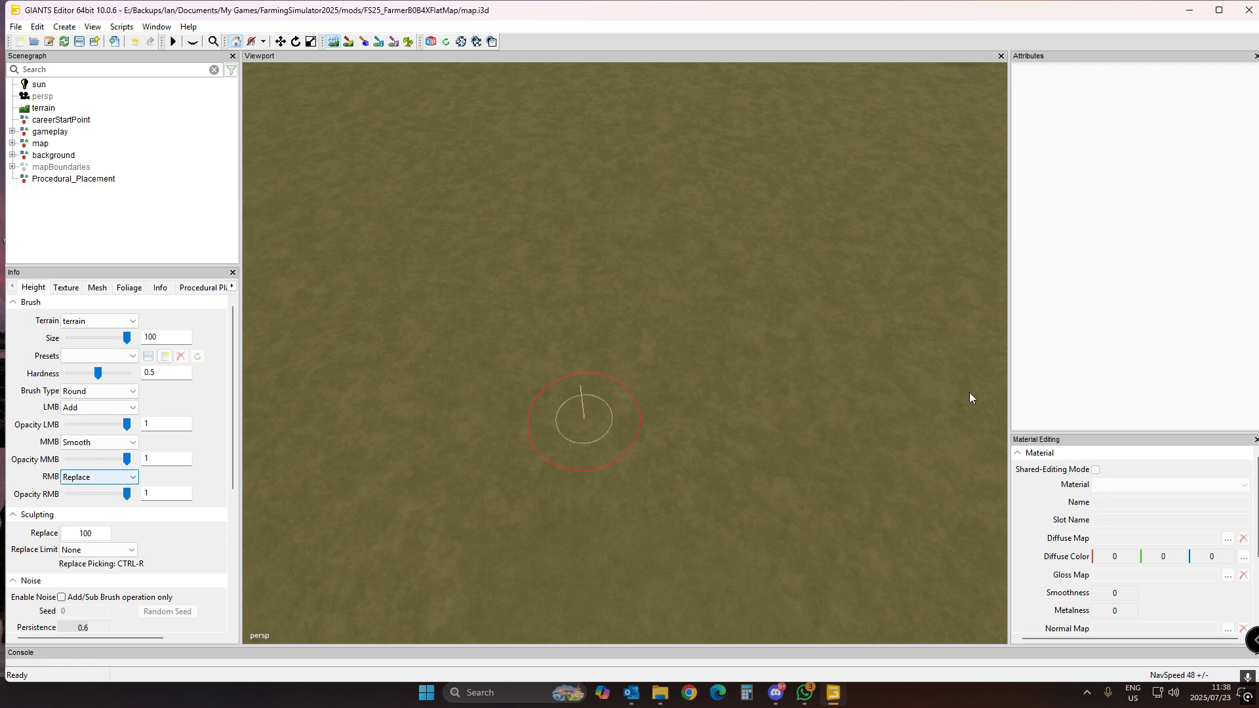
- Sculpt a long, steep-walled raised ridge into the flat terrain and view it diagonally
mouse_move(744, 250)
mouse_down()
mouse_move(740, 444)
mouse_move(738, 219)
mouse_up()
mouse_move(738, 283)
mouse_down()
mouse_move(733, 455)
mouse_move(745, 204)
mouse_move(731, 464)
mouse_up()
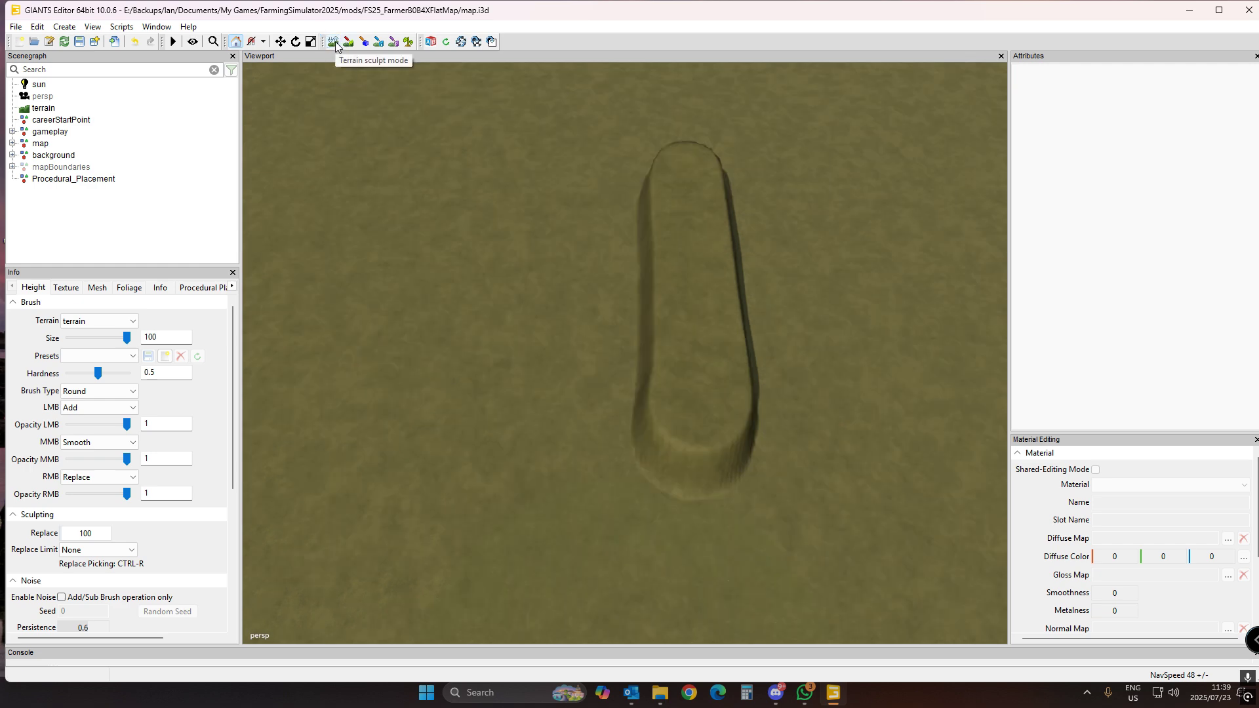
right_drag(568, 219, 671, 179)
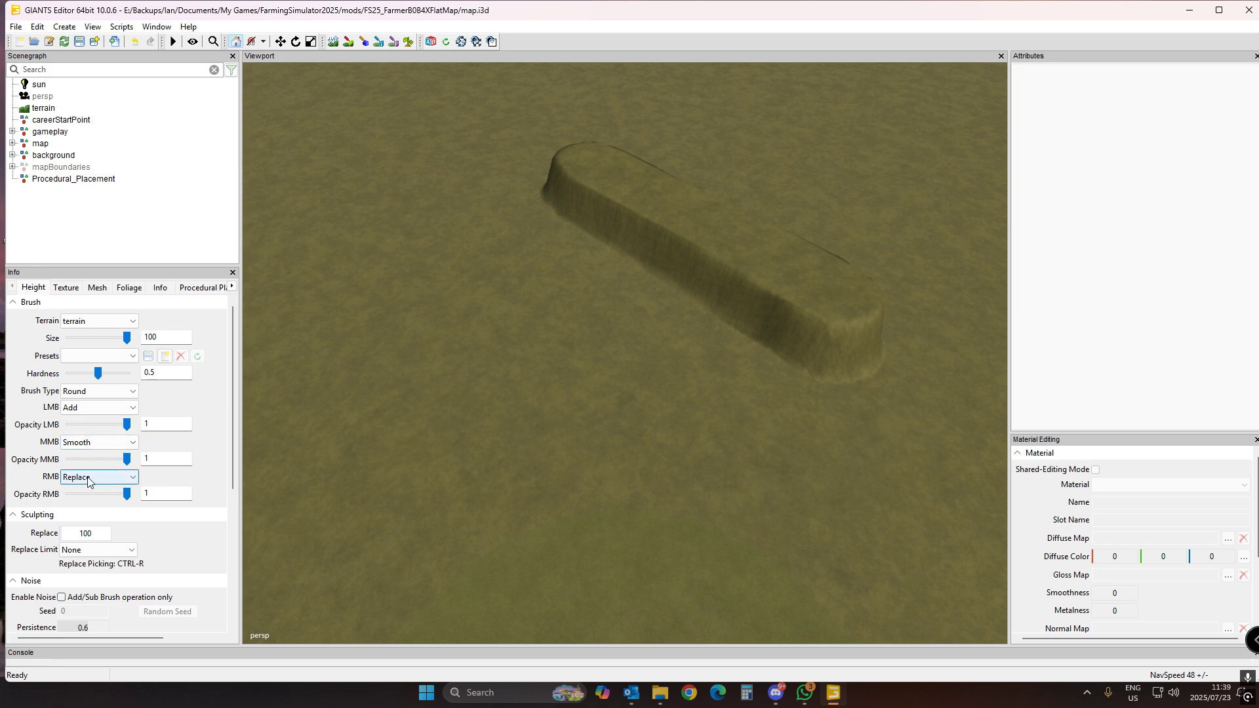
- Make the MMB brush operation Set Slope Target, with the Terrain sculpt mode active
click(78, 443)
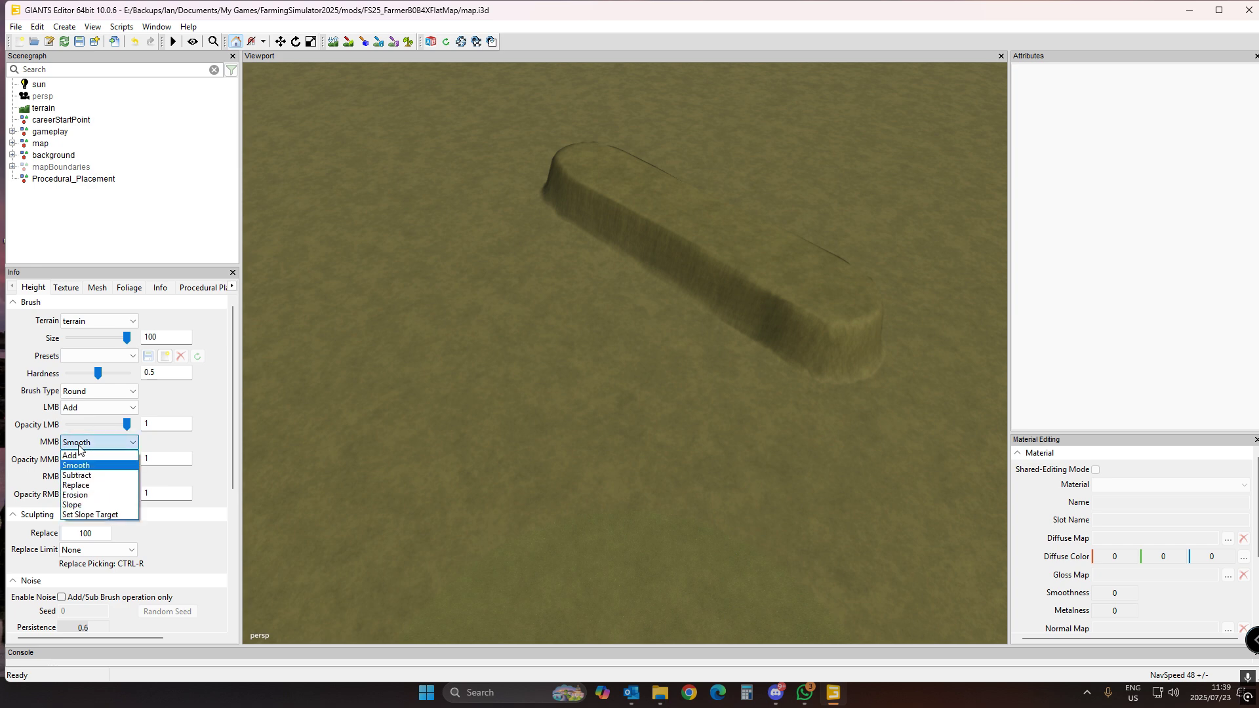
click(91, 513)
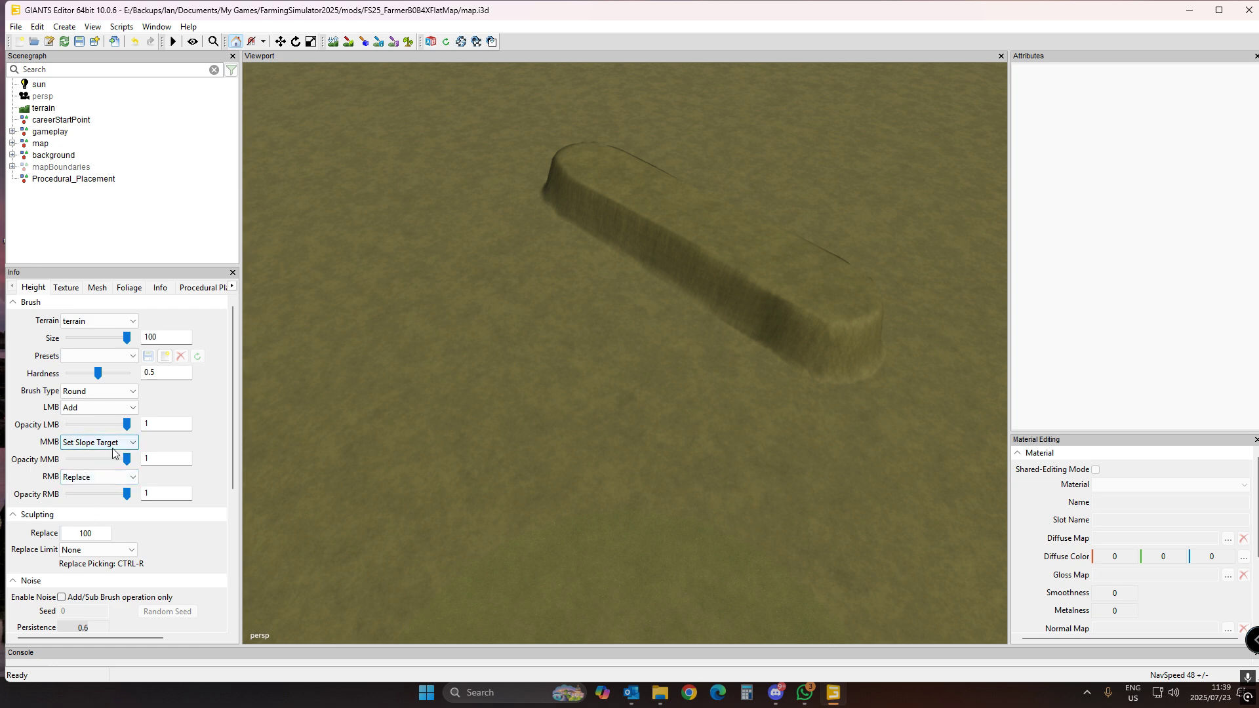
click(333, 42)
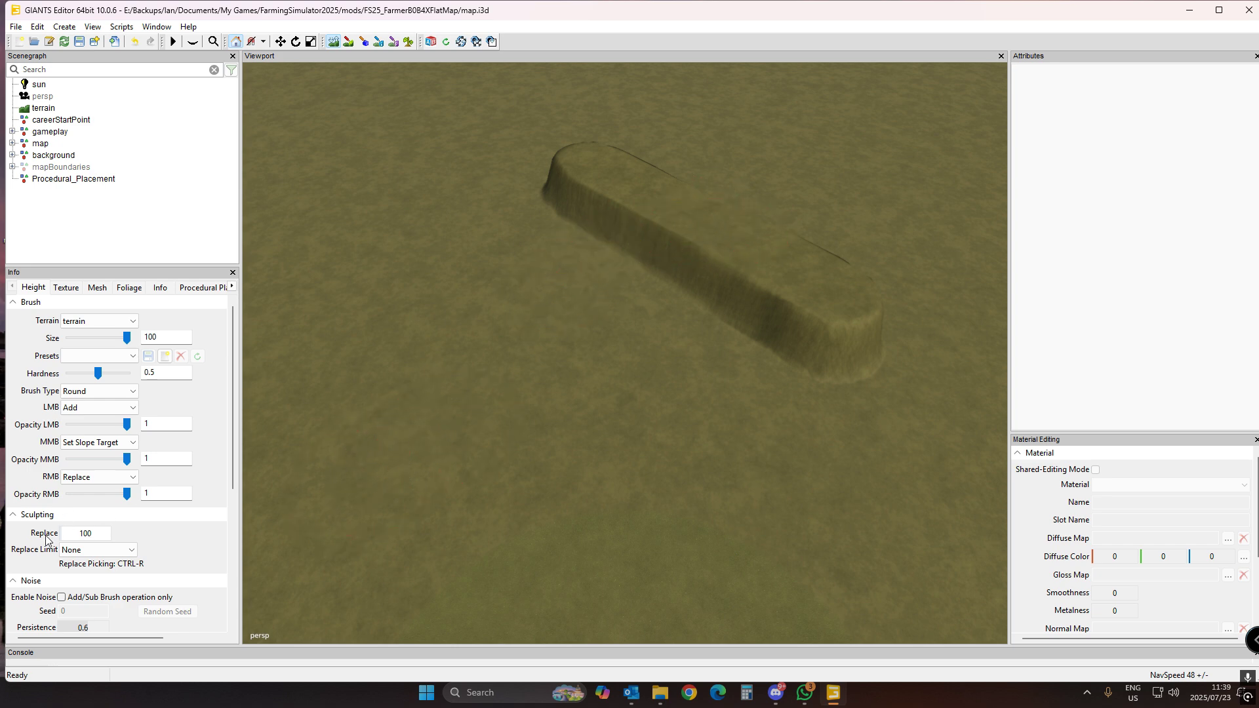
- Set the RMB operation to Slope and sculpt a ramp rising up to the ridge
click(81, 484)
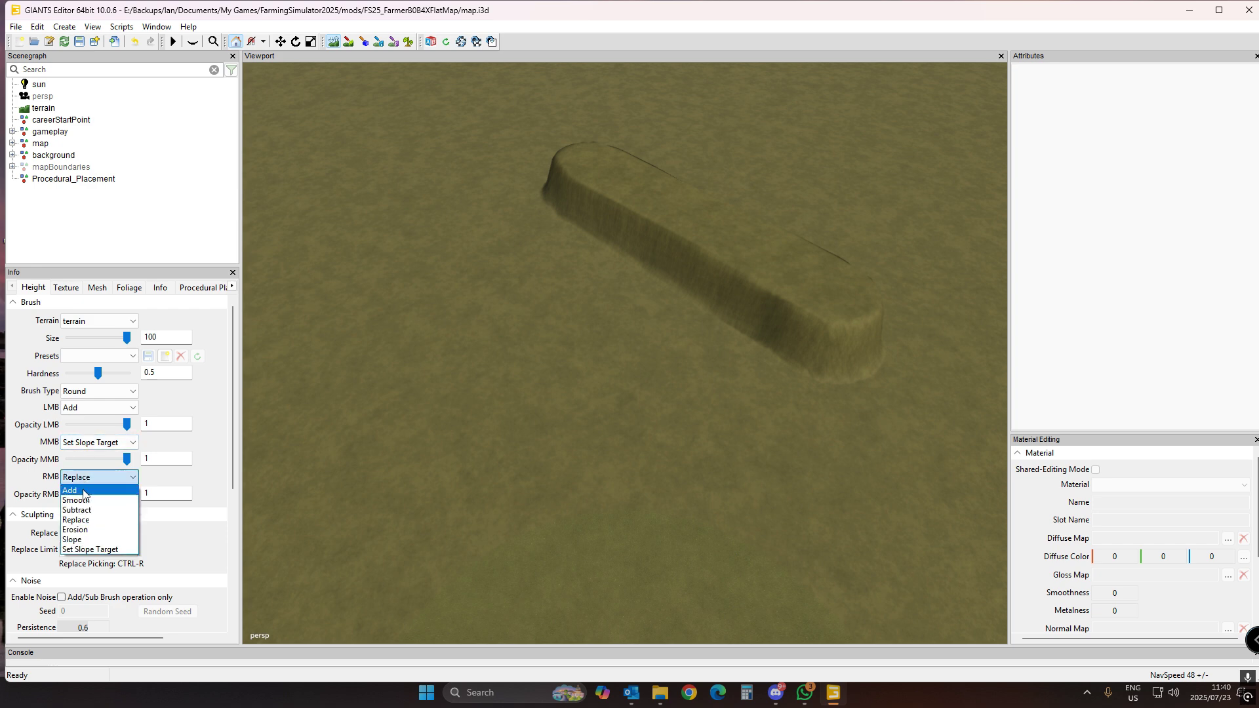
click(92, 537)
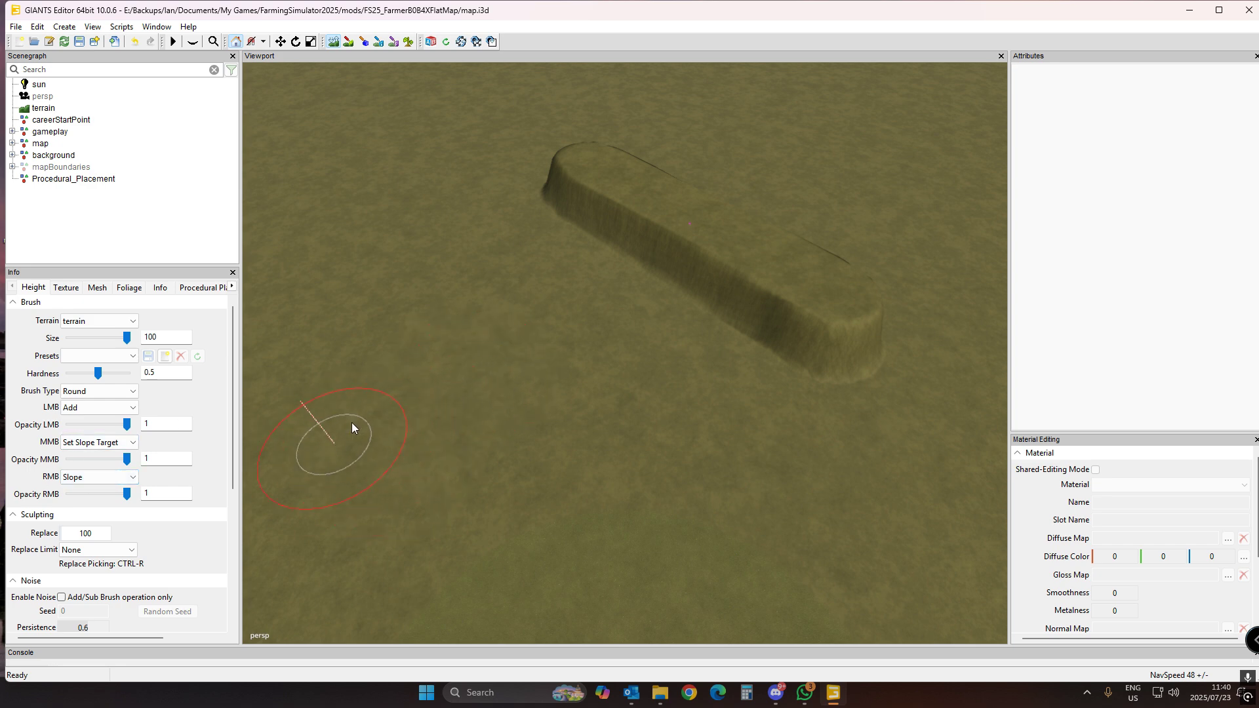
right_click(351, 413)
right_drag(417, 379, 446, 360)
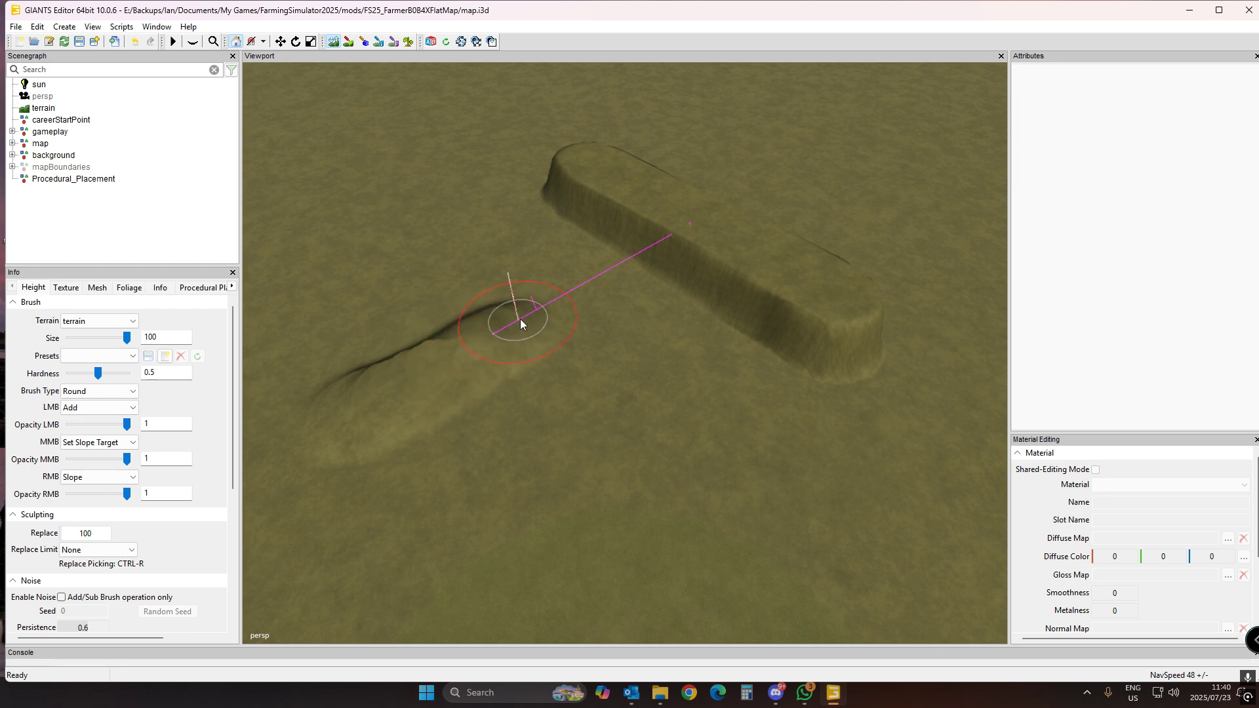
mouse_move(607, 282)
right_down()
mouse_move(687, 231)
mouse_move(633, 261)
right_up()
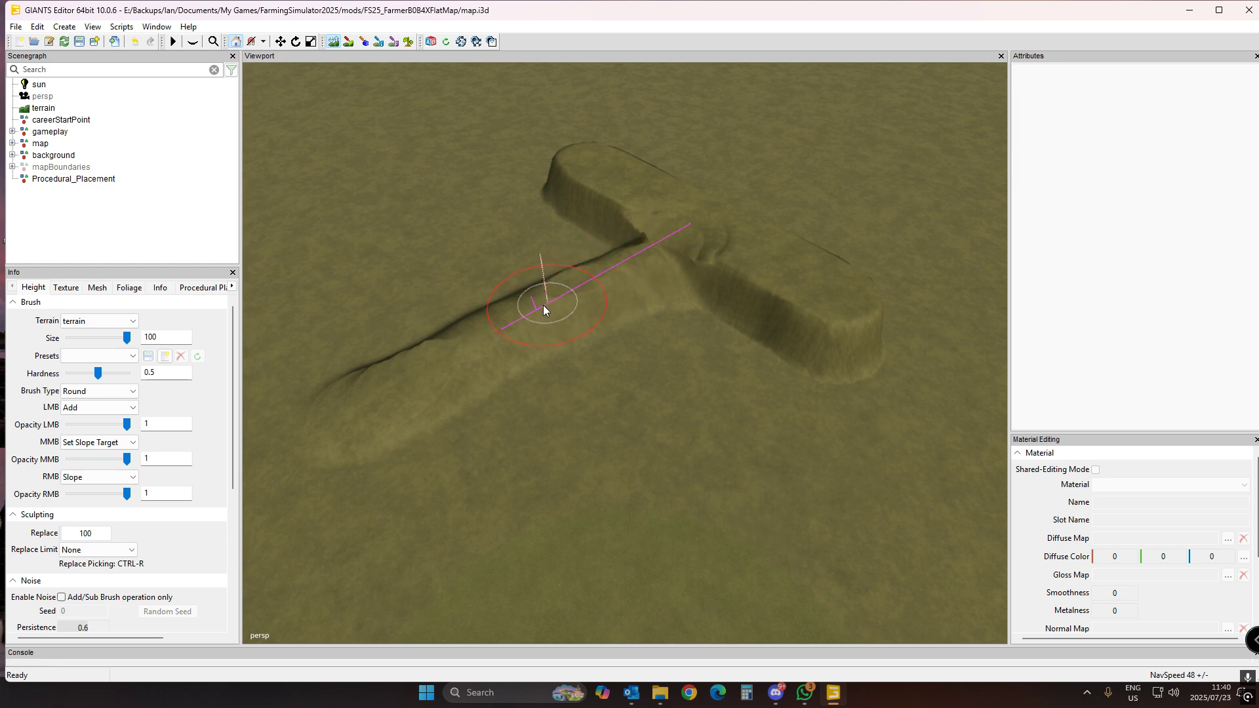
- Extend the ramp down-left and reshape it where it meets the ridge top
mouse_move(470, 350)
right_down()
mouse_move(325, 436)
mouse_move(482, 353)
right_up()
right_drag(572, 300, 599, 286)
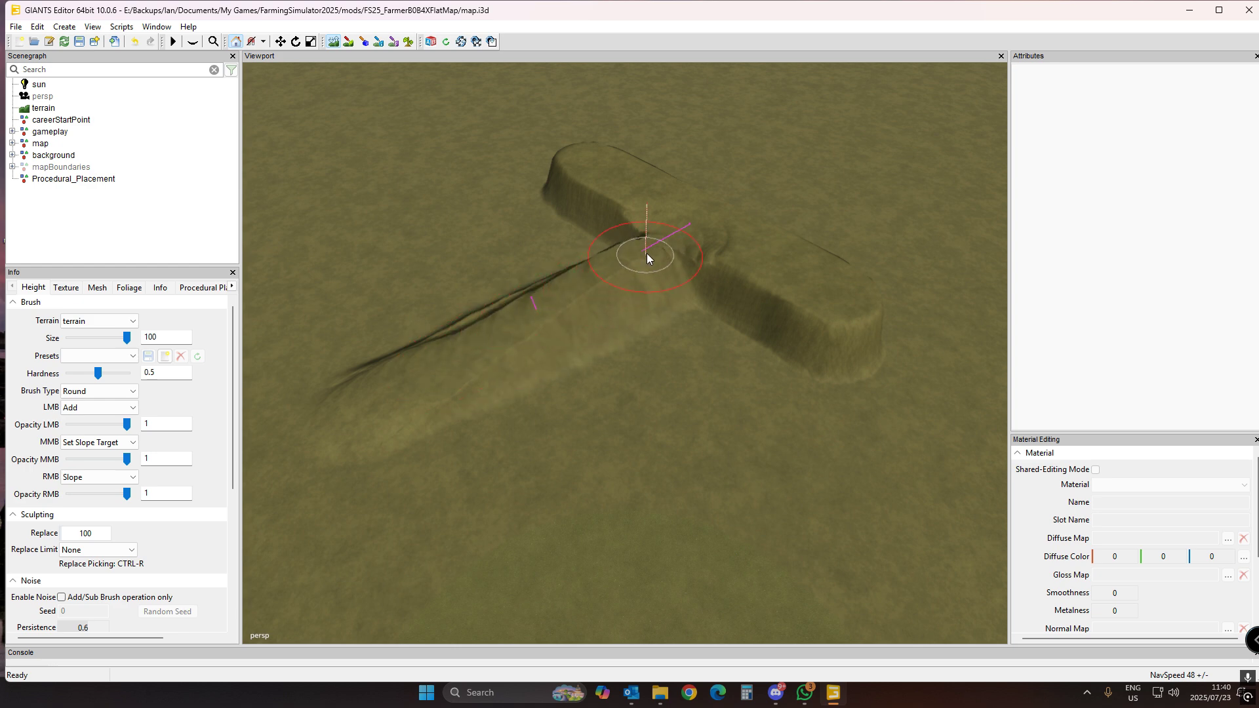
right_drag(676, 232, 653, 239)
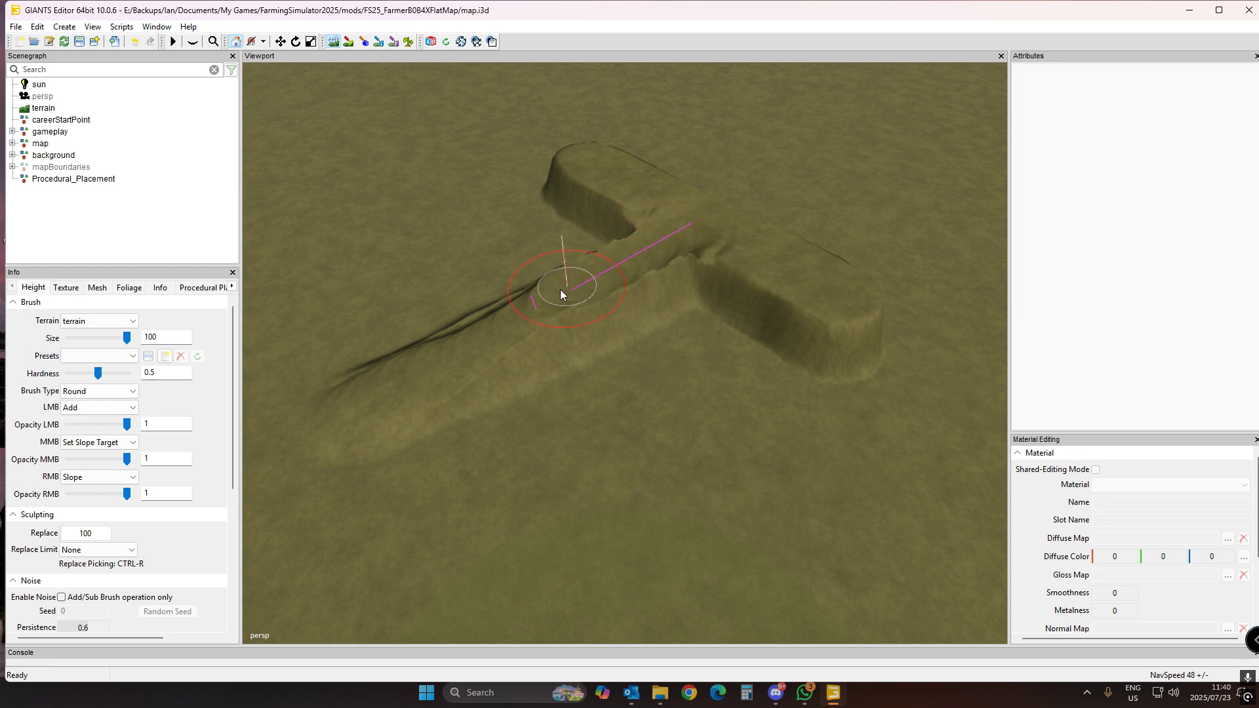
mouse_move(450, 365)
right_down()
mouse_move(345, 430)
mouse_move(421, 384)
right_up()
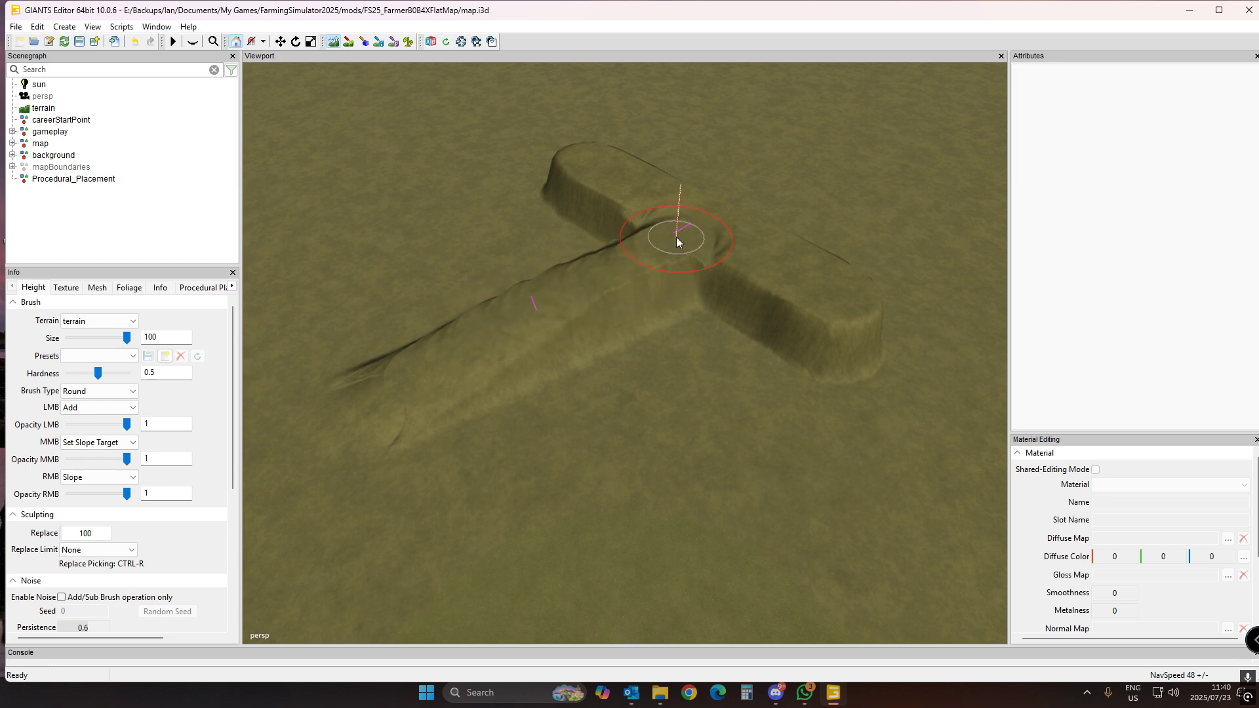
- Reposition the view and widen the viewport so the T-shaped ridge fills more space
mouse_move(533, 352)
middle_down()
mouse_move(663, 339)
mouse_move(744, 372)
mouse_move(541, 407)
middle_up()
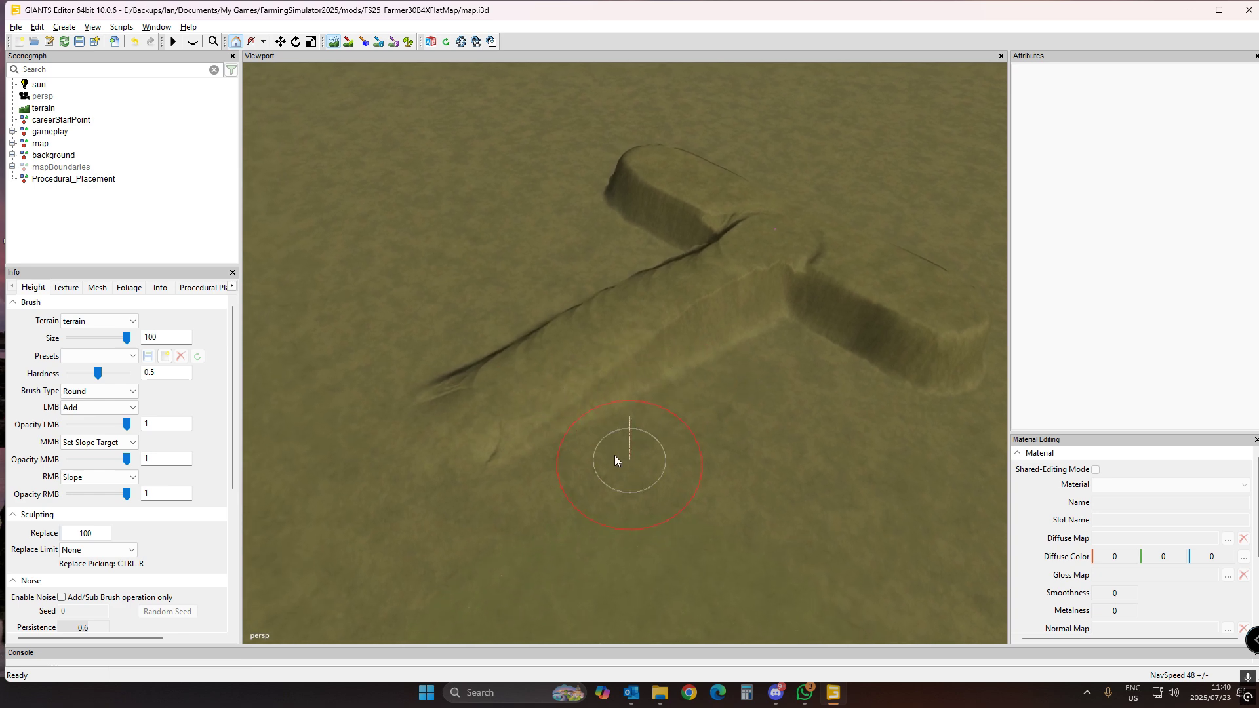
mouse_move(486, 438)
middle_down()
mouse_move(485, 417)
mouse_move(538, 431)
mouse_move(651, 420)
mouse_move(993, 580)
mouse_move(942, 548)
middle_up()
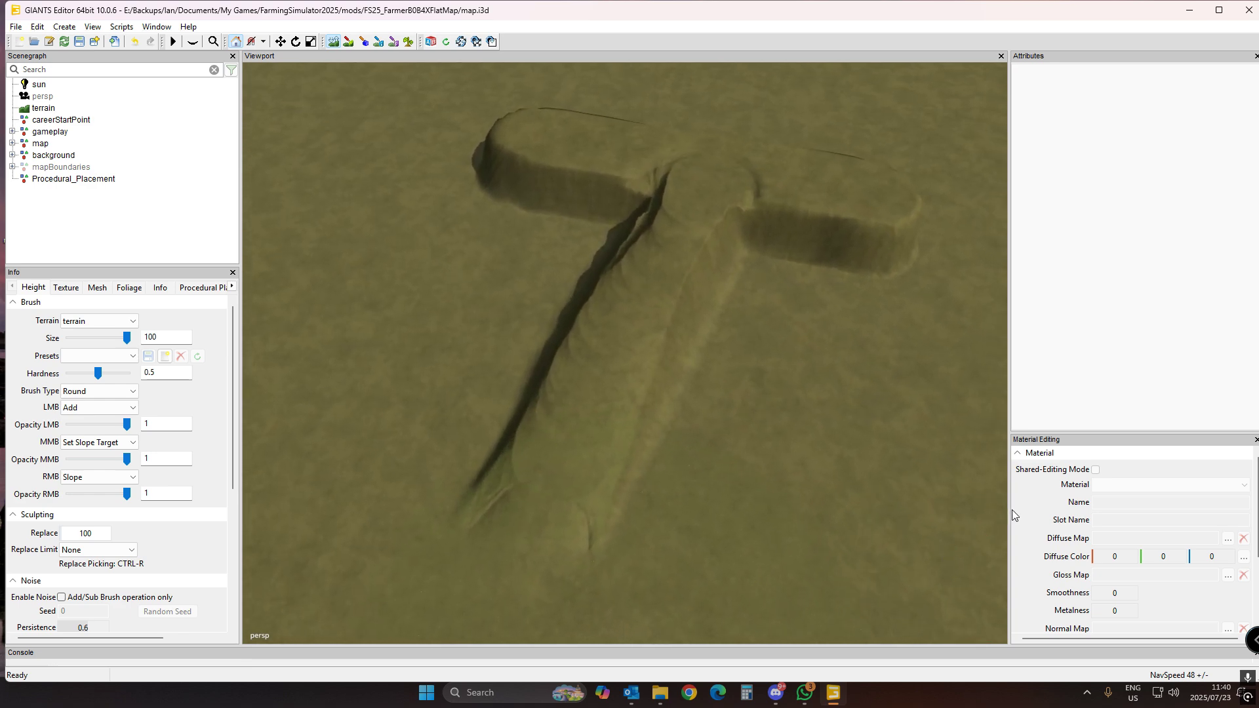
drag(1010, 511, 1119, 519)
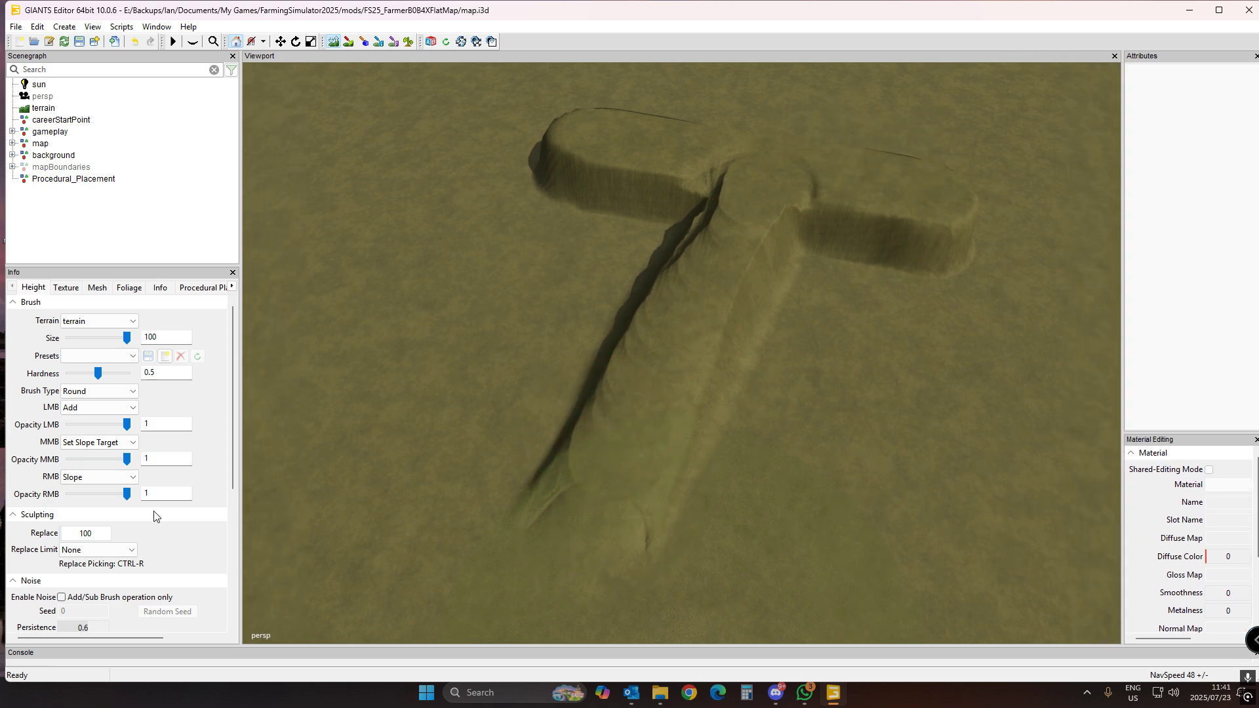
- Switch the brush type to Square and then back to Round
click(102, 392)
click(100, 414)
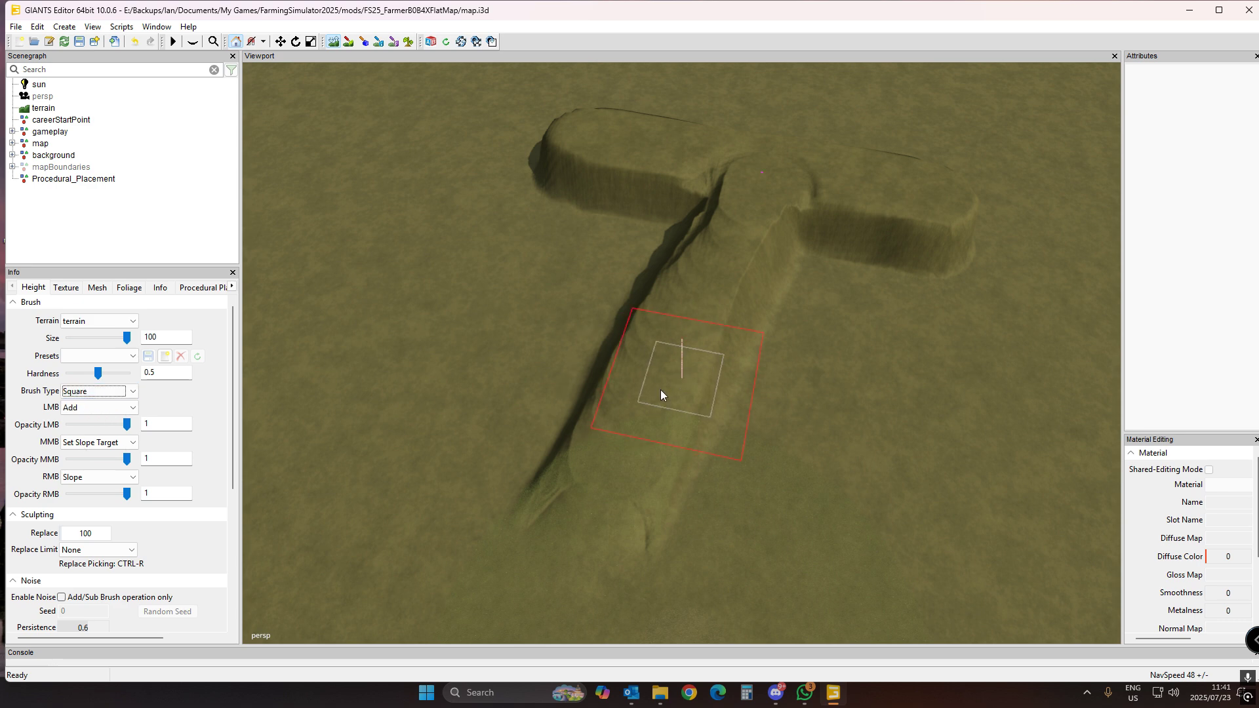
click(98, 391)
click(93, 404)
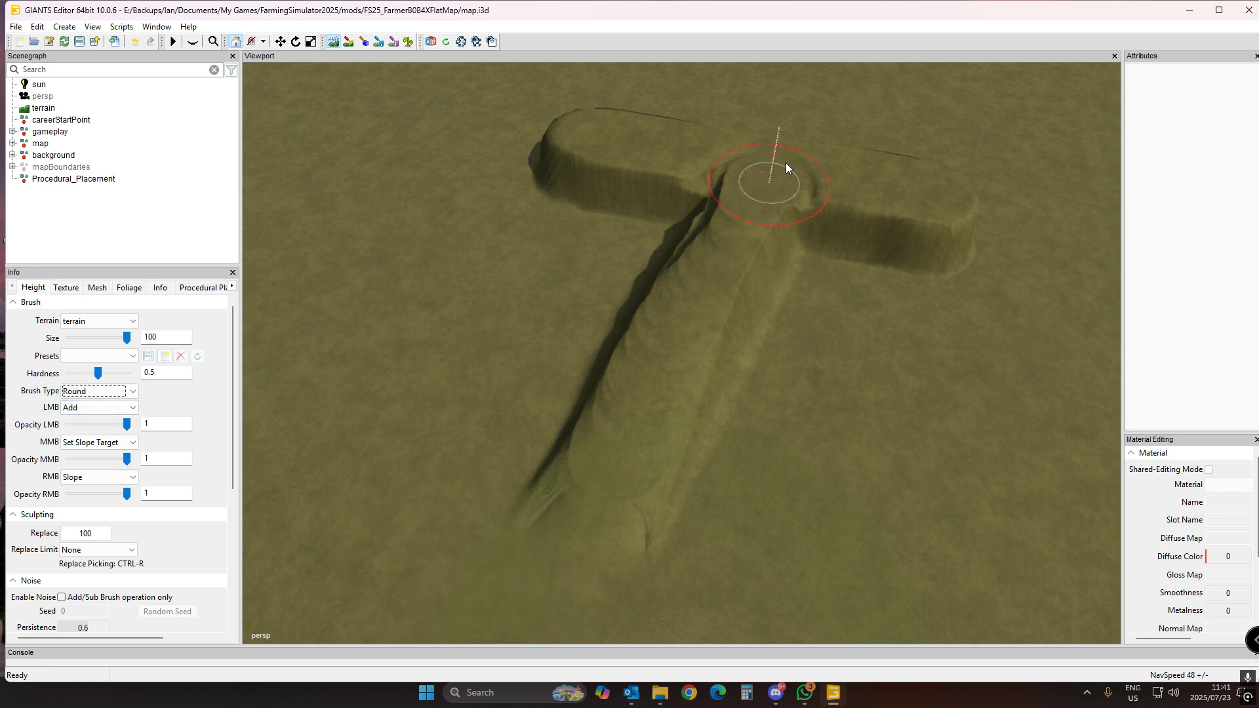
- Extend the T stem's ramp down-left, then undo the terrain sculpts with Ctrl+Z
mouse_move(442, 537)
right_down()
mouse_move(740, 194)
mouse_move(668, 238)
mouse_move(480, 463)
mouse_move(593, 320)
mouse_move(733, 184)
mouse_move(597, 319)
mouse_move(540, 405)
mouse_move(572, 431)
mouse_move(584, 410)
right_up()
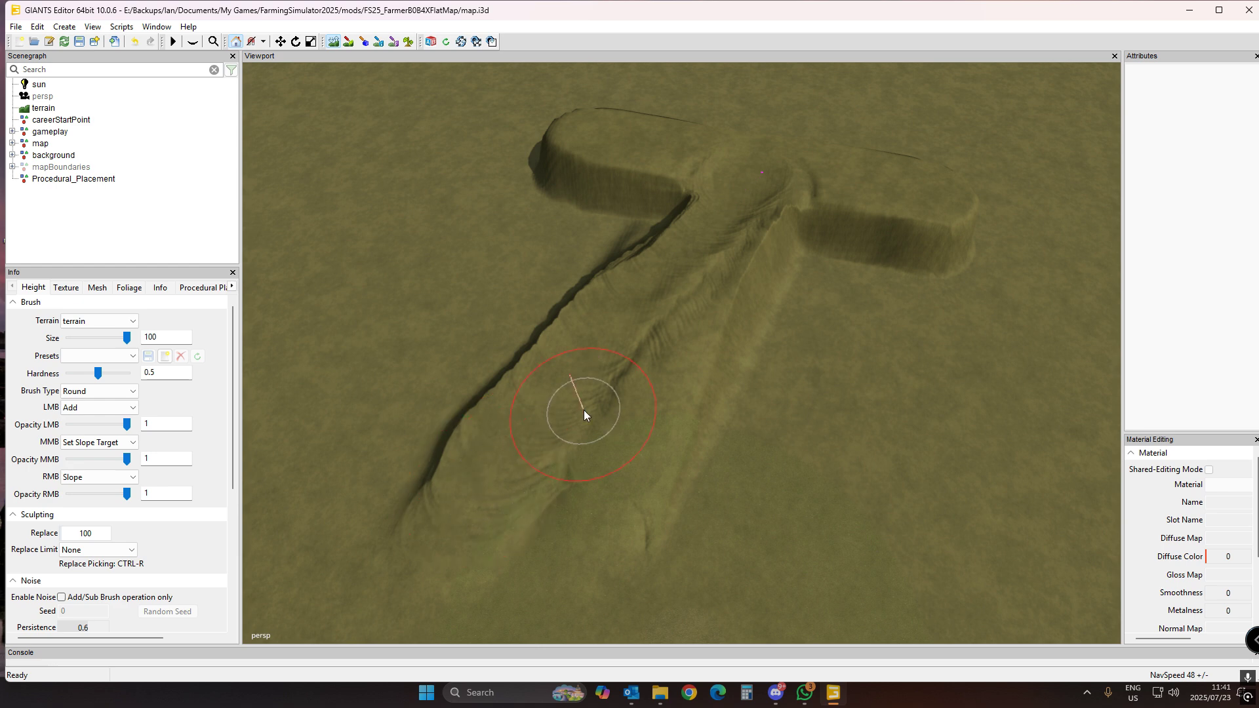
key(ctrl+z)
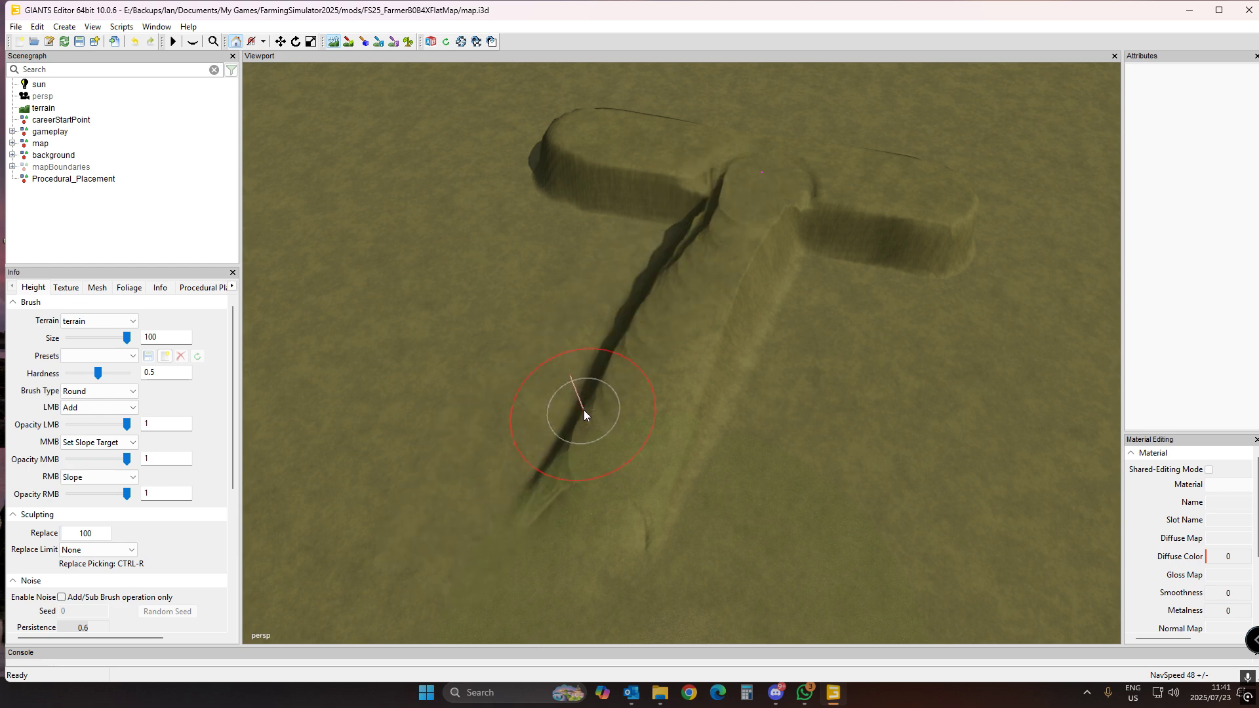
key(ctrl+z)
key(ctrl+z)
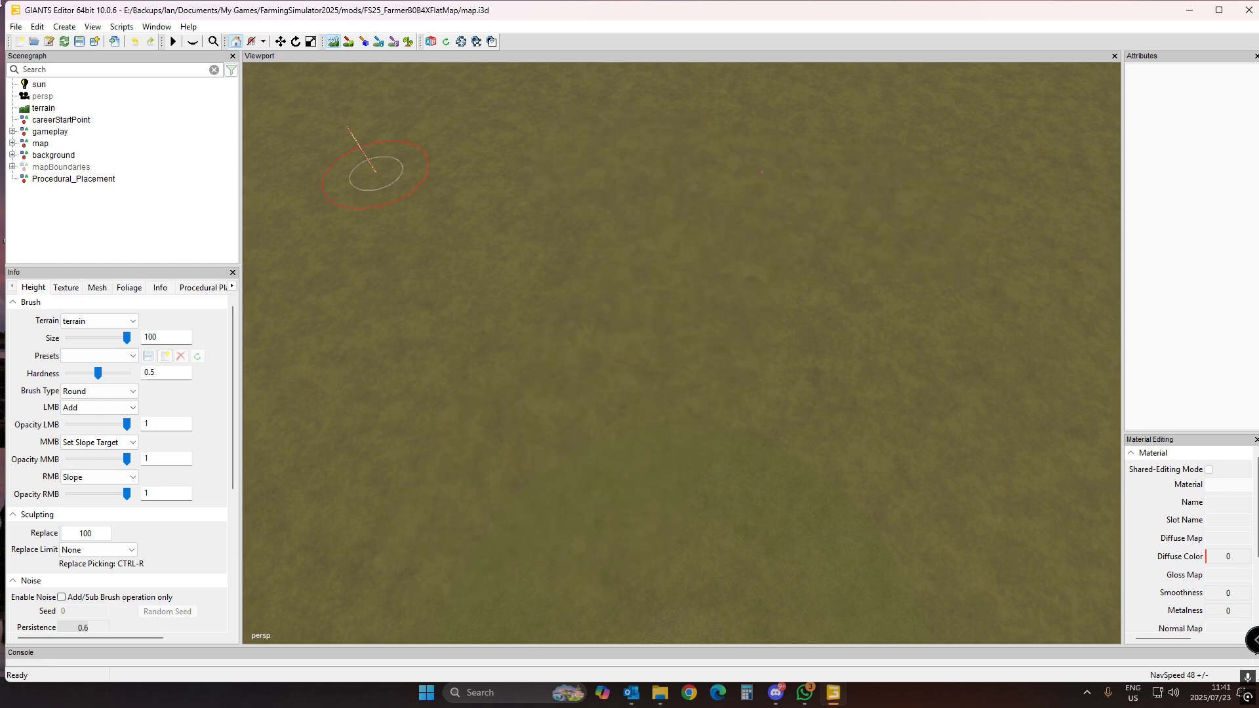
- Redo the last undone terrain sculpt from the Edit menu
click(37, 26)
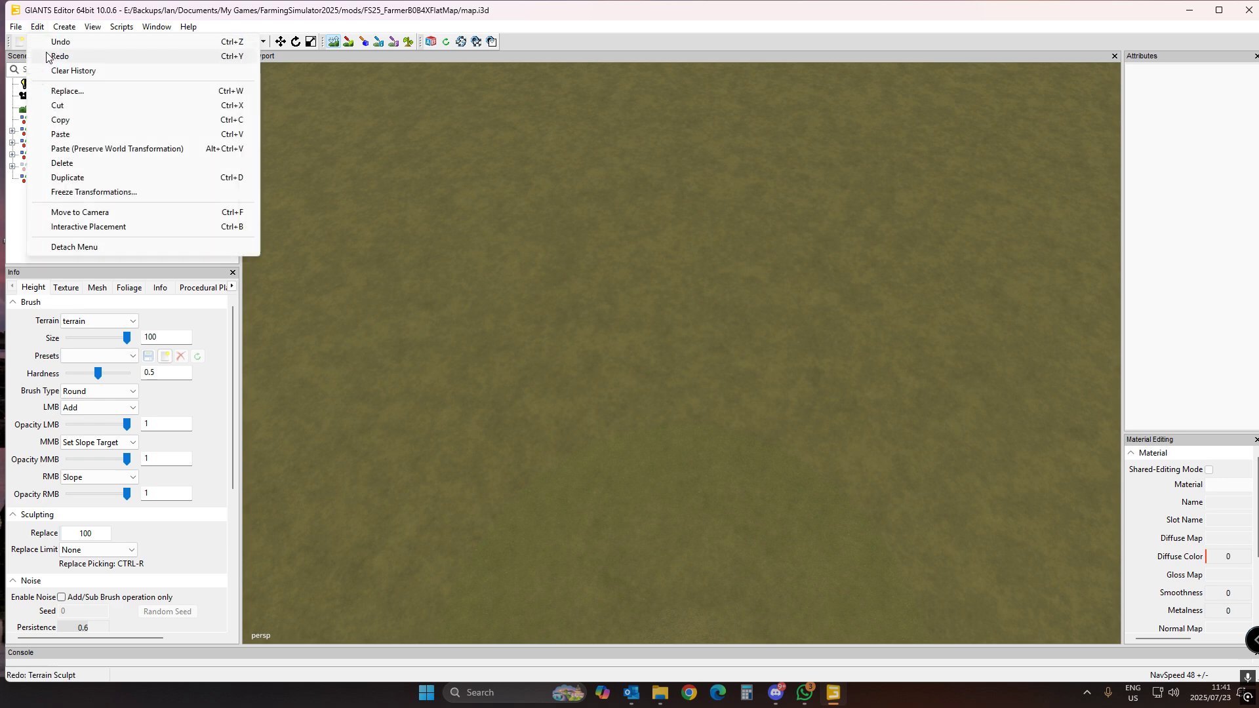
click(51, 56)
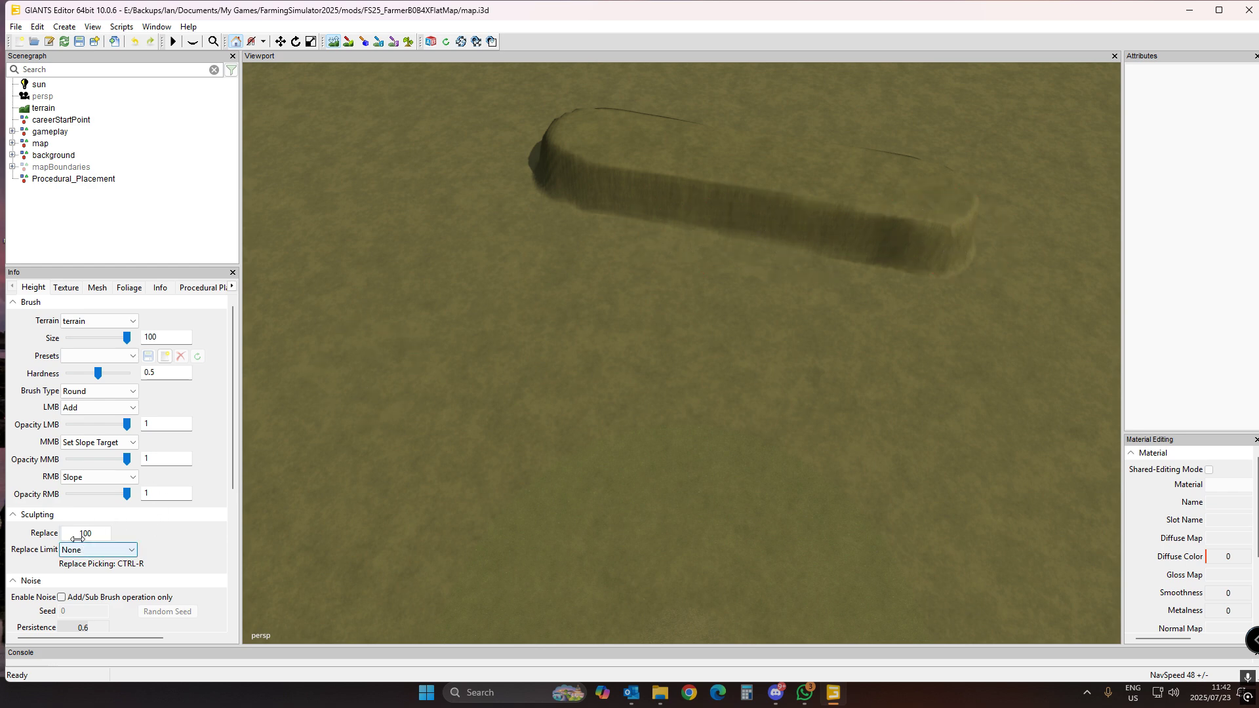
- Set Replace height to 95 and RMB to Replace, then raise a flat-topped mound beside the block
double_click(88, 532)
text(90)
key(Return)
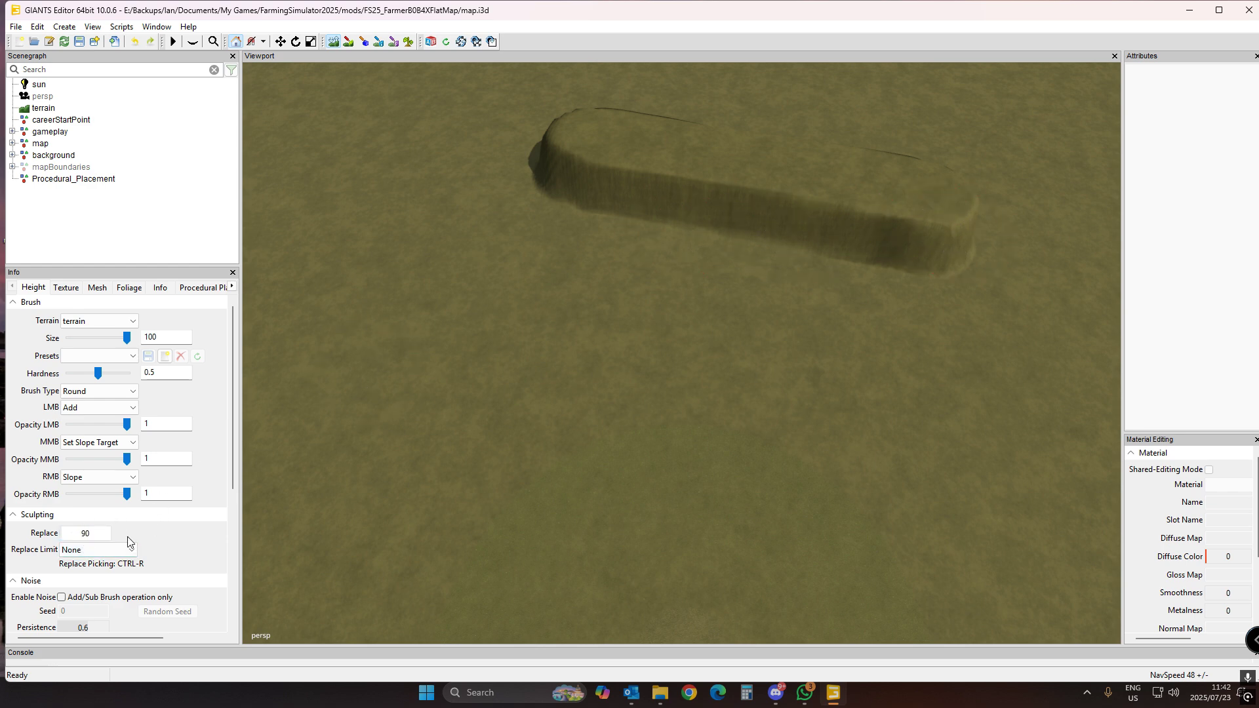
double_click(84, 534)
text(95)
key(Return)
click(116, 485)
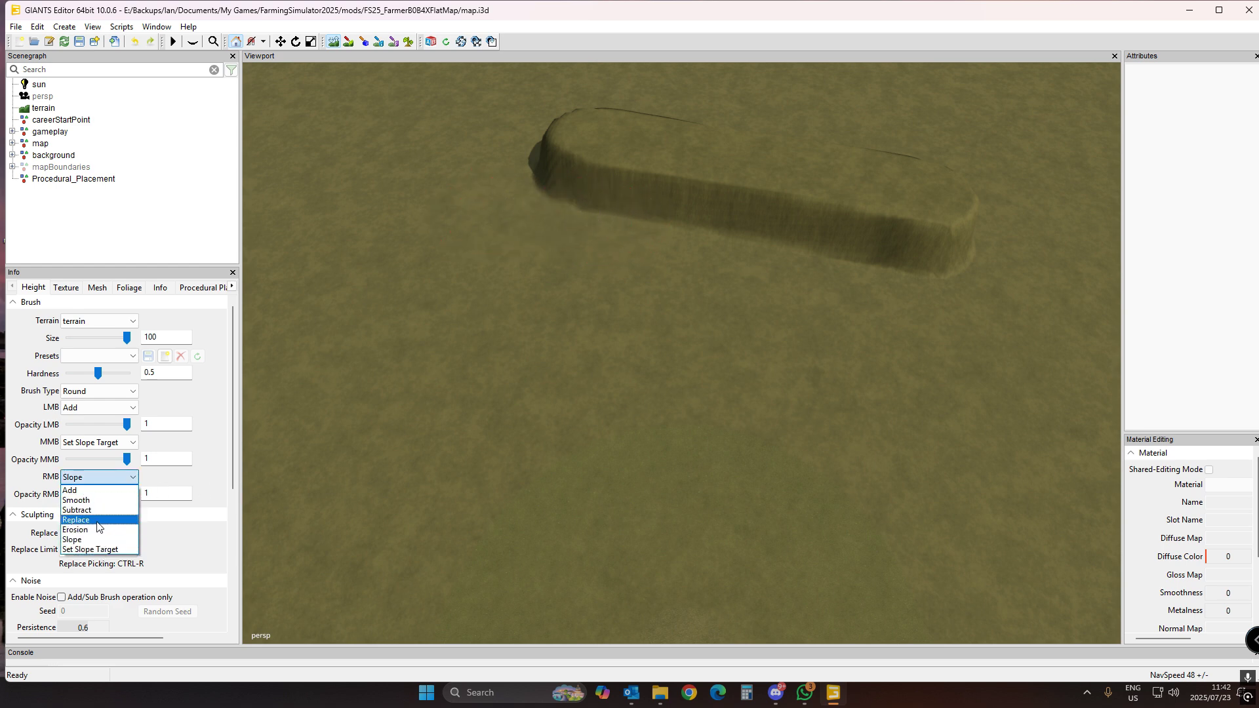
click(104, 520)
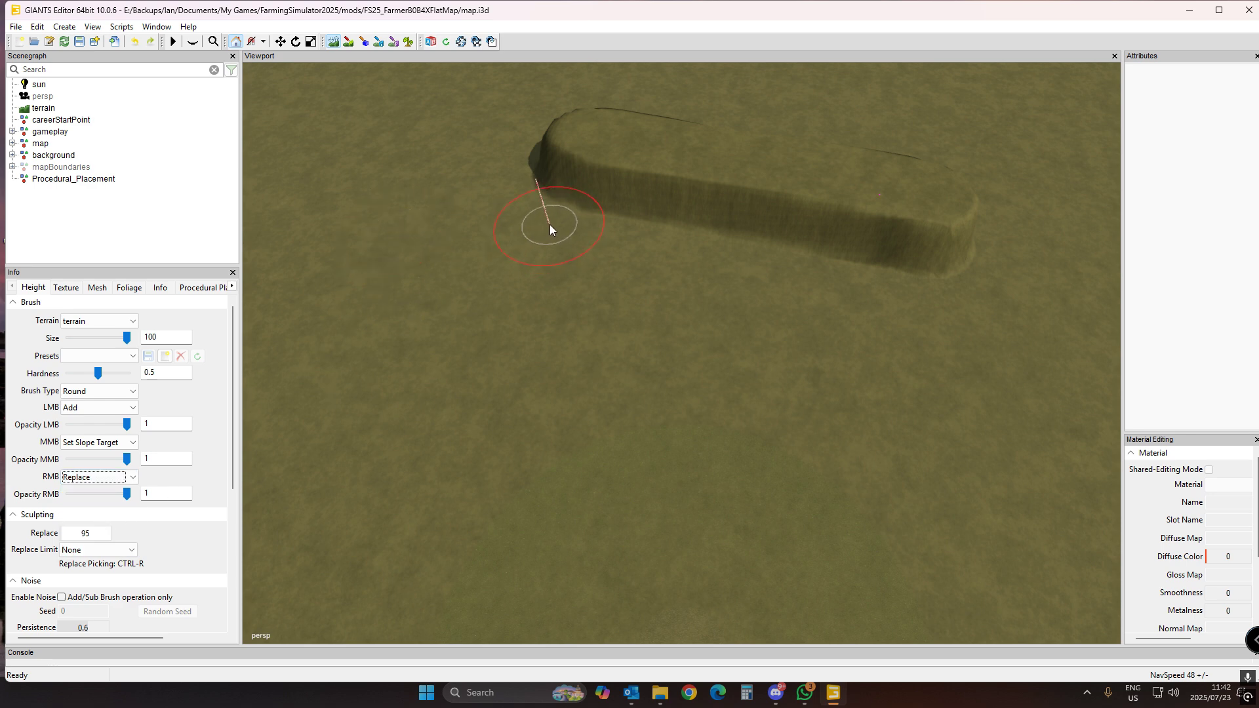
mouse_move(550, 222)
right_down()
mouse_move(568, 192)
mouse_move(613, 192)
mouse_move(921, 248)
right_up()
- Change Replace height to 90 and level the mound to widen the block into a plateau
click(94, 533)
key(BackSpace)
text(0)
key(Return)
mouse_move(560, 242)
right_down()
mouse_move(560, 229)
mouse_move(628, 226)
mouse_move(912, 278)
right_up()
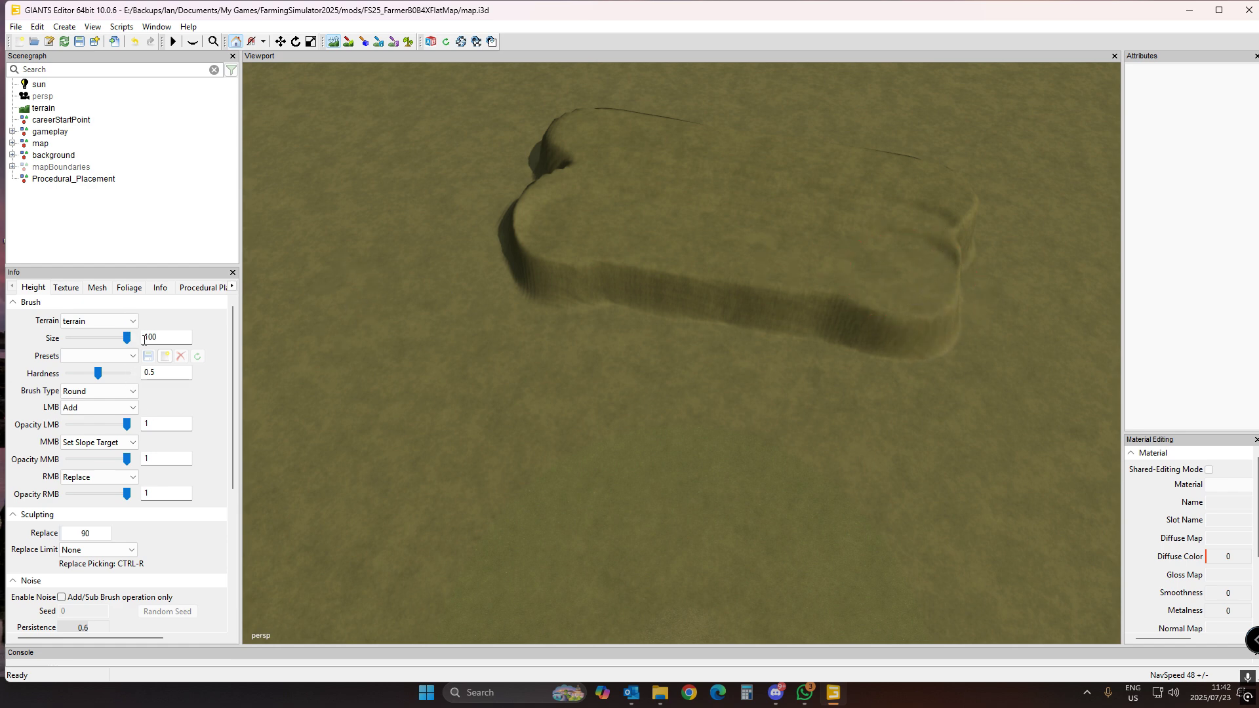
- Sculpt stepped banks along the plateau edges at Replace heights 85, 75 and 70
click(87, 533)
text(85)
mouse_move(527, 235)
right_down()
mouse_move(894, 291)
mouse_move(875, 295)
right_up()
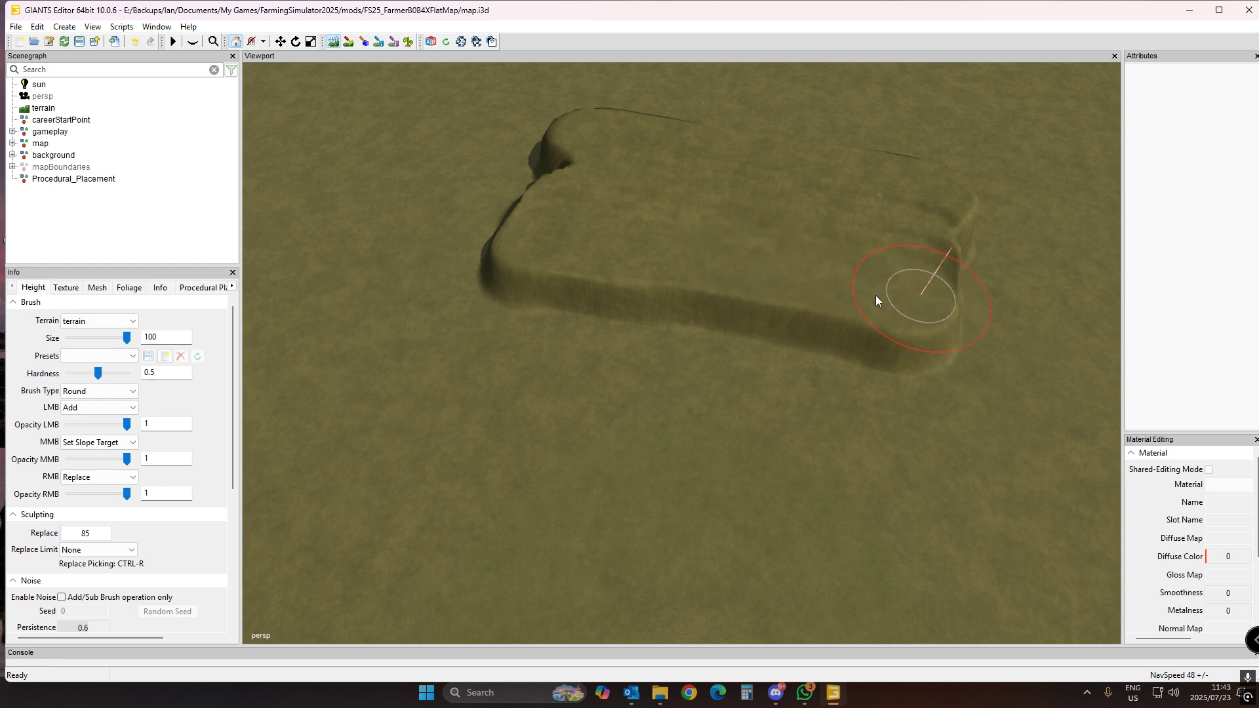
double_click(85, 532)
text(75)
right_drag(500, 300, 882, 351)
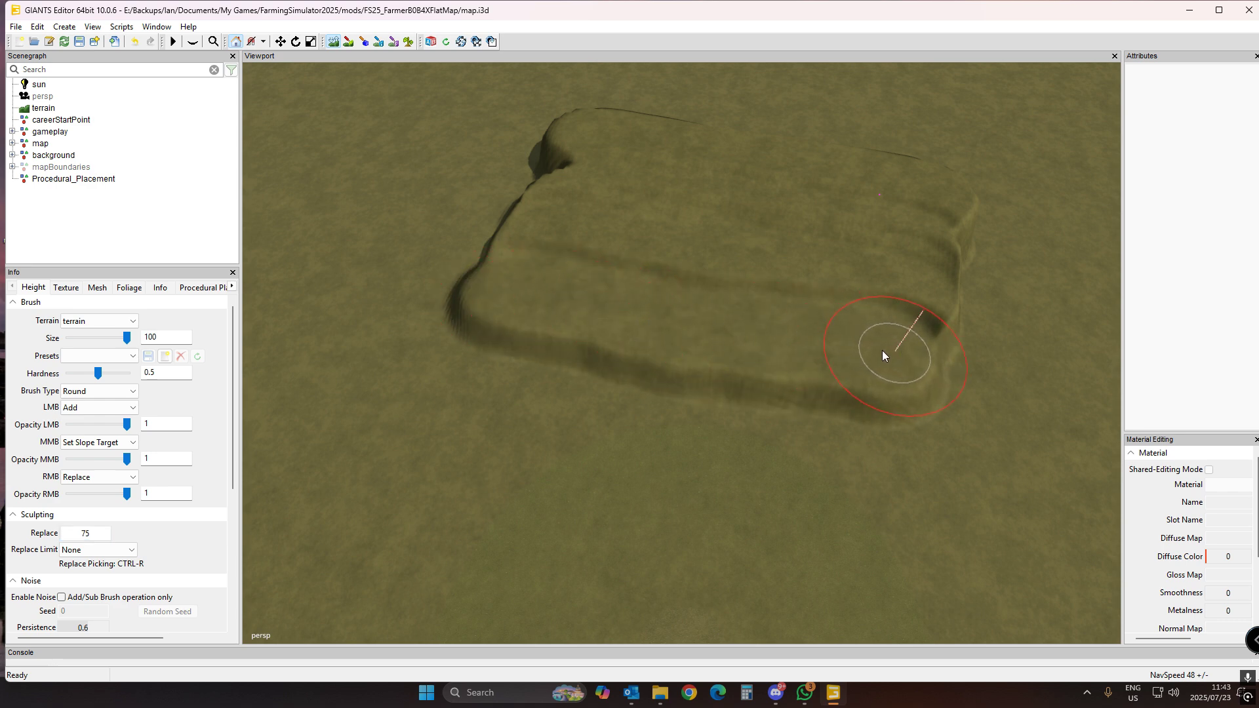
double_click(85, 533)
text(70)
key(Return)
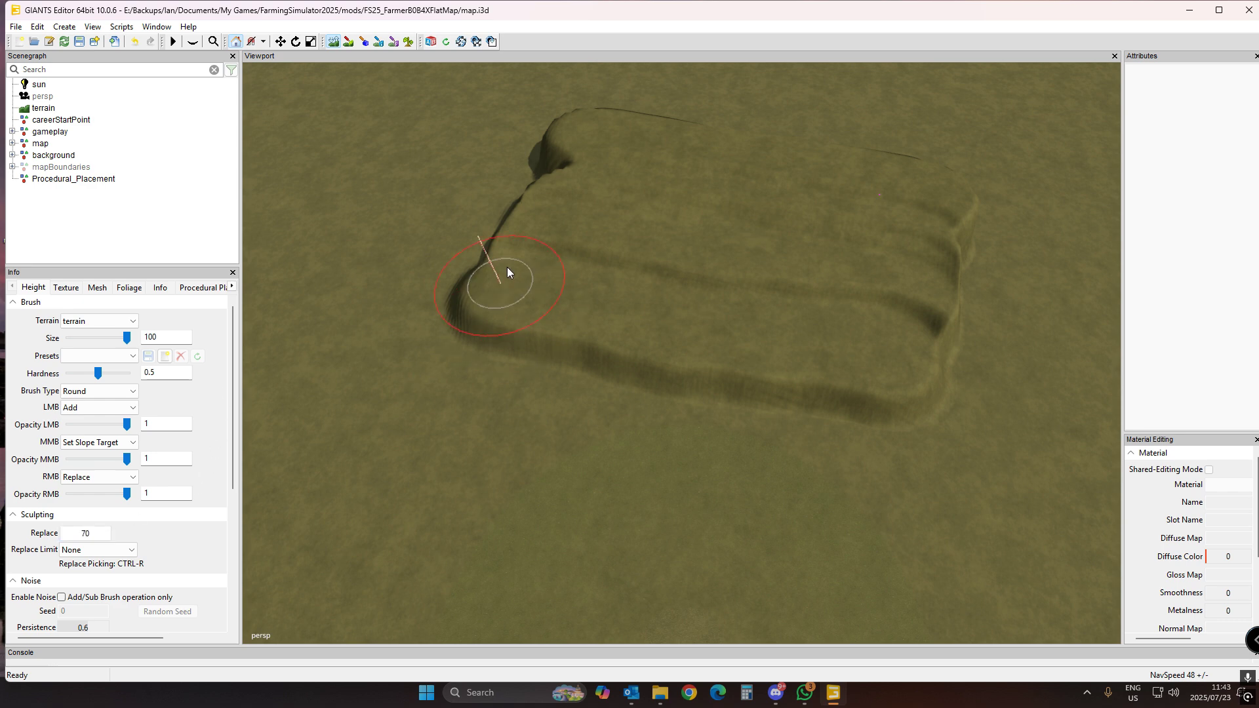
right_drag(487, 308, 910, 374)
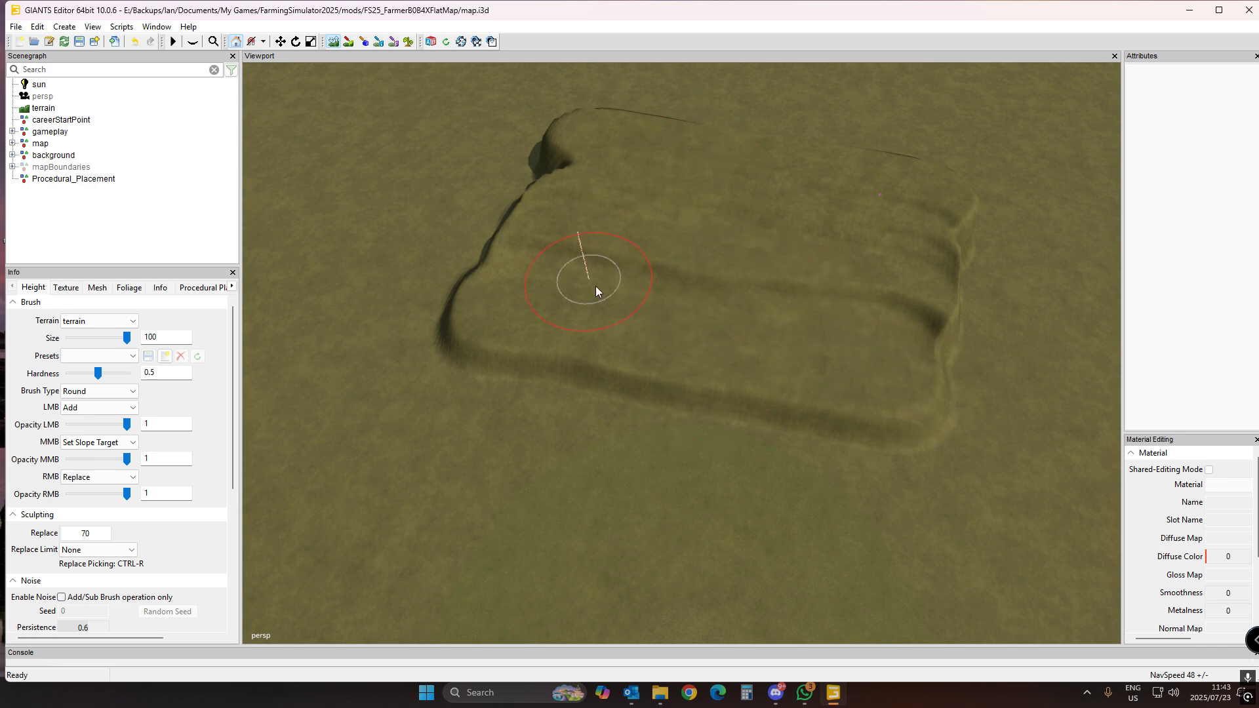
- Reset the brush size to 100 and reshape the plateau's left edge
ctrl+scroll(623, 264, down, 3)
drag(126, 338, 156, 337)
double_click(156, 337)
text(100)
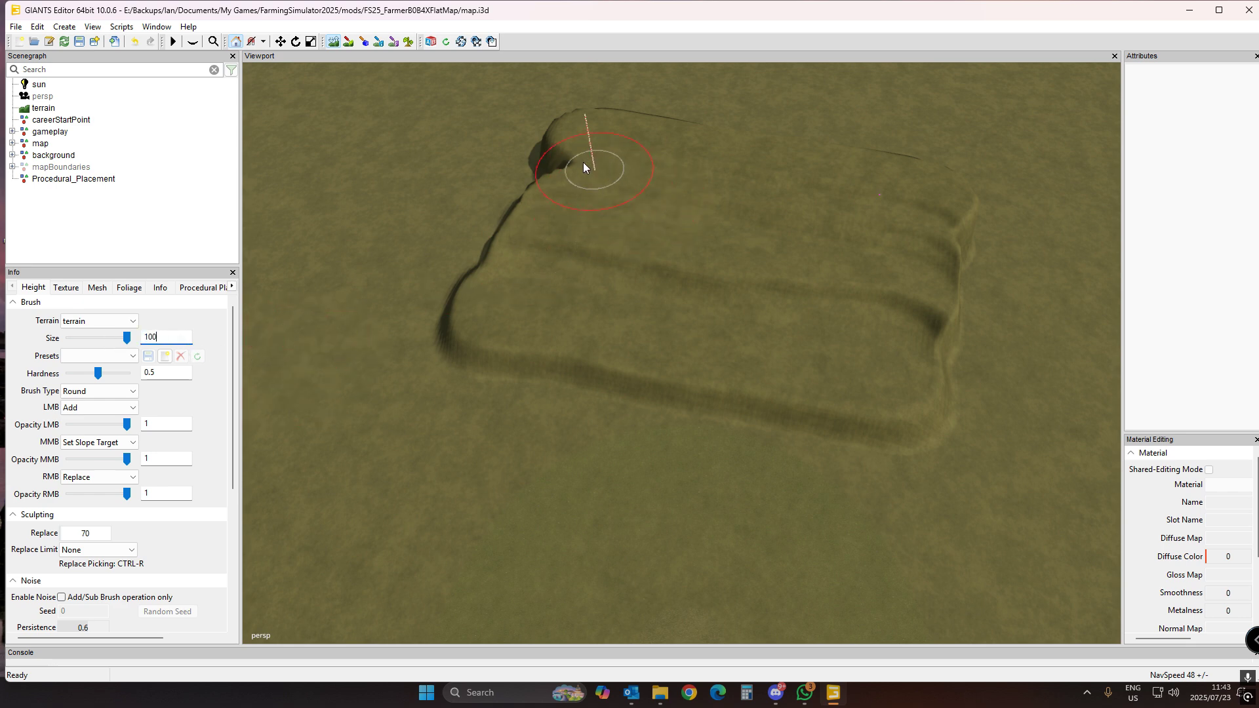
mouse_move(566, 208)
mouse_down()
mouse_move(512, 337)
mouse_move(583, 241)
mouse_up()
- Set MMB to Smooth and smooth the terrace stripes, left ridge and ridge-top notch
click(98, 442)
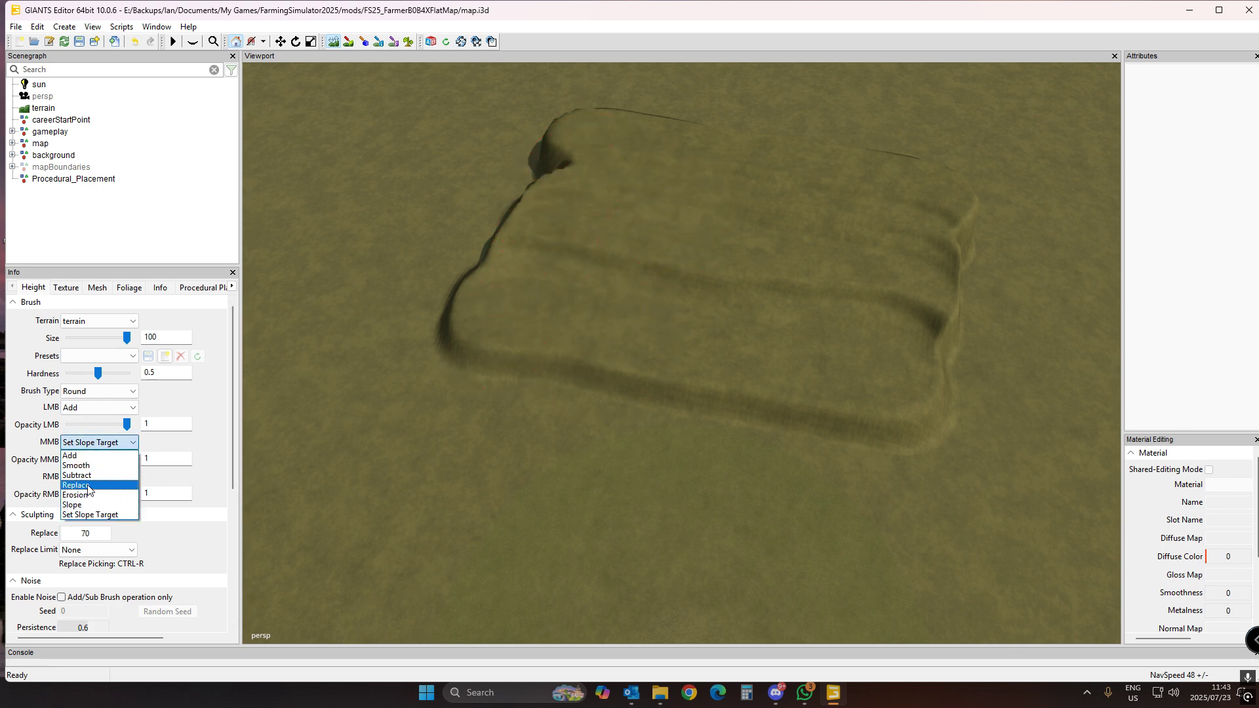
click(78, 465)
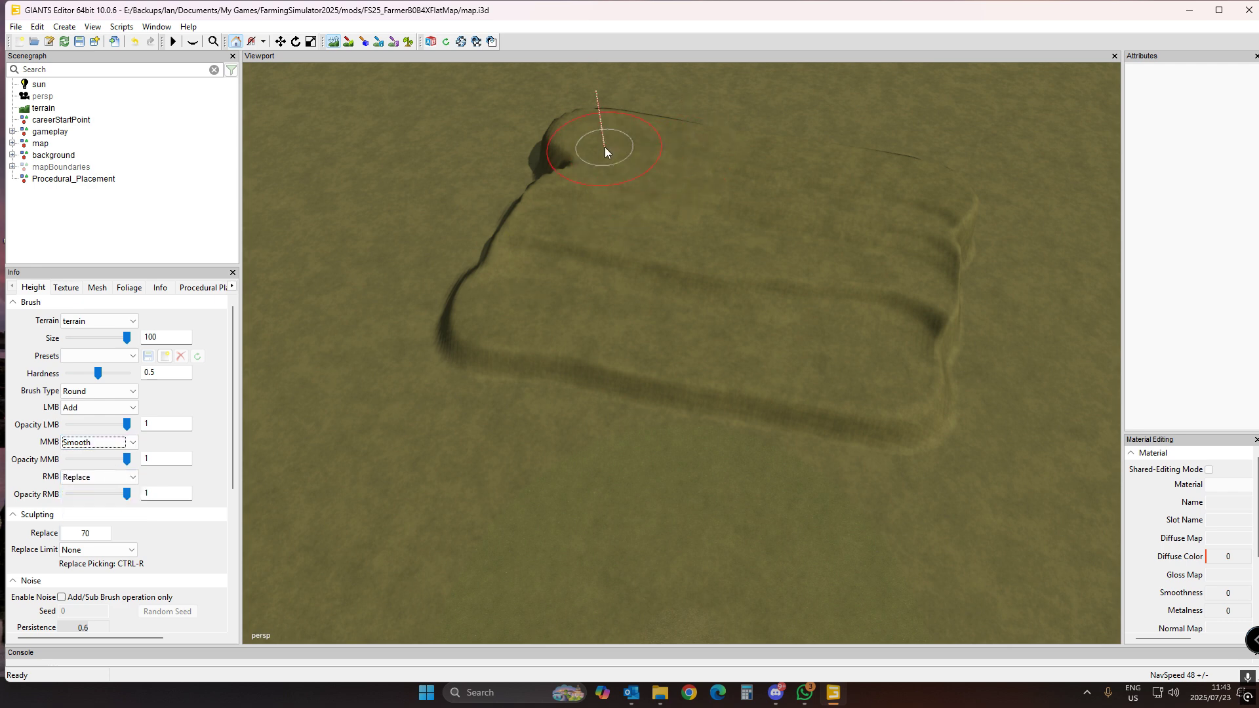
mouse_move(590, 188)
middle_down()
mouse_move(519, 328)
mouse_move(589, 241)
mouse_move(621, 137)
mouse_move(606, 348)
mouse_move(681, 158)
mouse_move(680, 353)
mouse_move(733, 183)
middle_up()
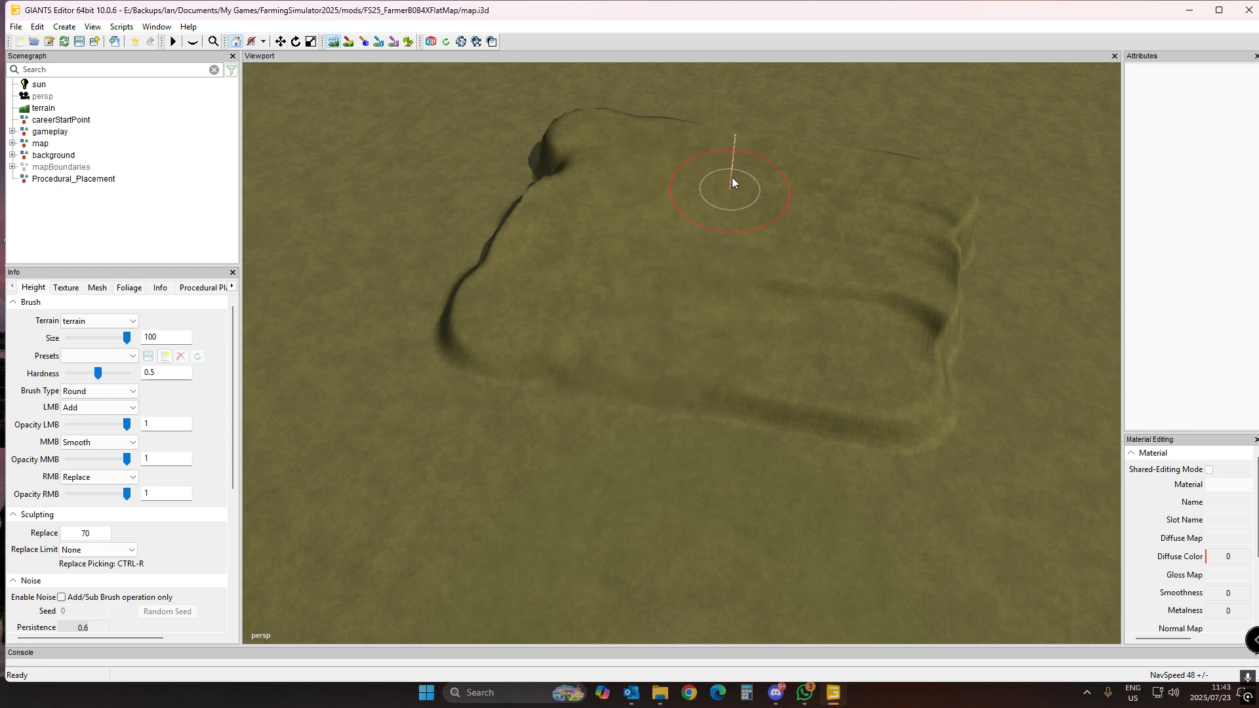
mouse_move(757, 249)
middle_down()
mouse_move(758, 371)
mouse_move(806, 193)
mouse_move(824, 379)
mouse_move(871, 186)
mouse_move(896, 397)
mouse_move(927, 200)
mouse_move(868, 383)
mouse_move(880, 175)
mouse_move(792, 345)
mouse_move(770, 197)
middle_up()
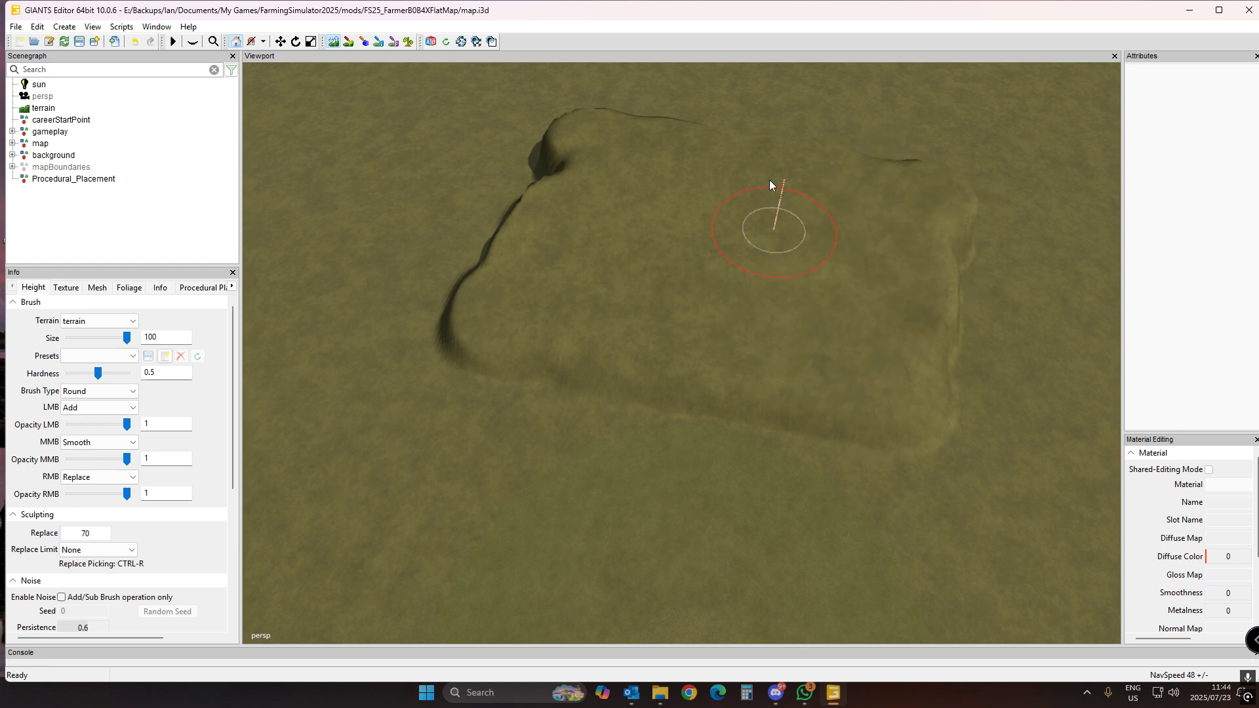
mouse_move(562, 343)
middle_down()
mouse_move(570, 174)
mouse_move(539, 241)
mouse_move(544, 261)
mouse_move(607, 224)
middle_up()
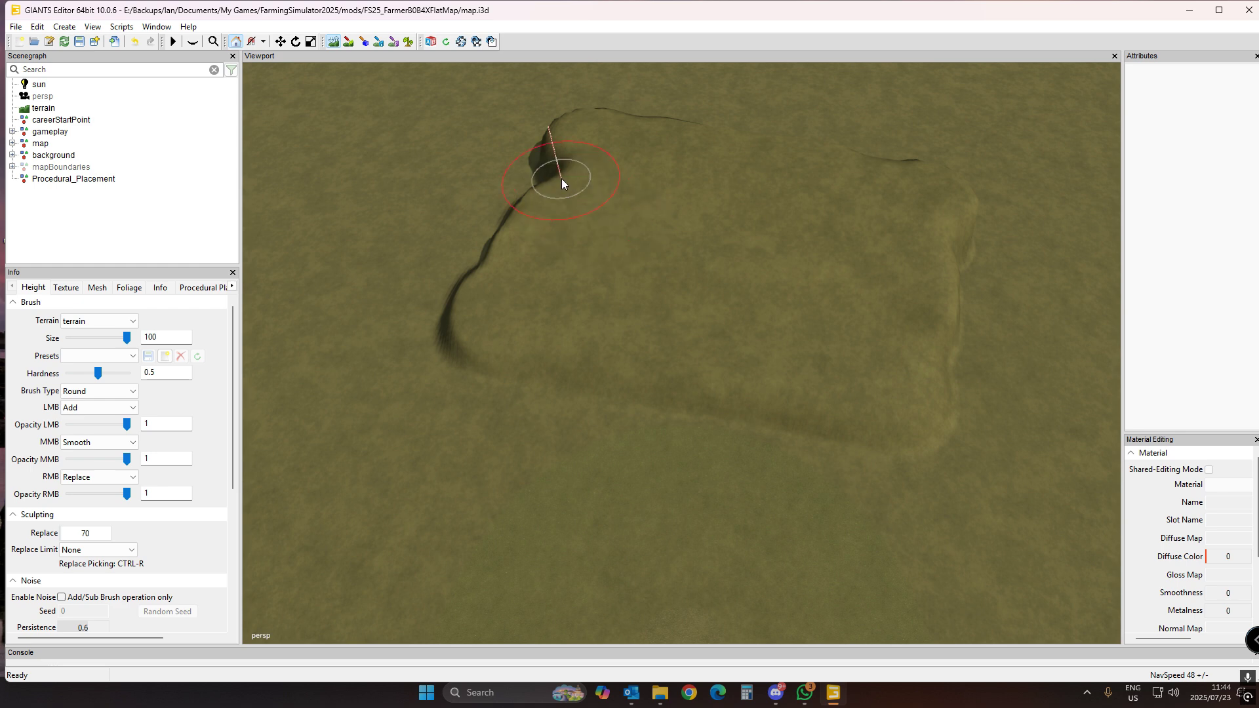
mouse_move(561, 183)
middle_down()
mouse_move(532, 225)
mouse_move(461, 155)
mouse_move(270, 87)
middle_up()
- Undo the two smoothing strokes, browse Shared Scripts, and create a new spline object
key(ctrl+z)
key(ctrl+z)
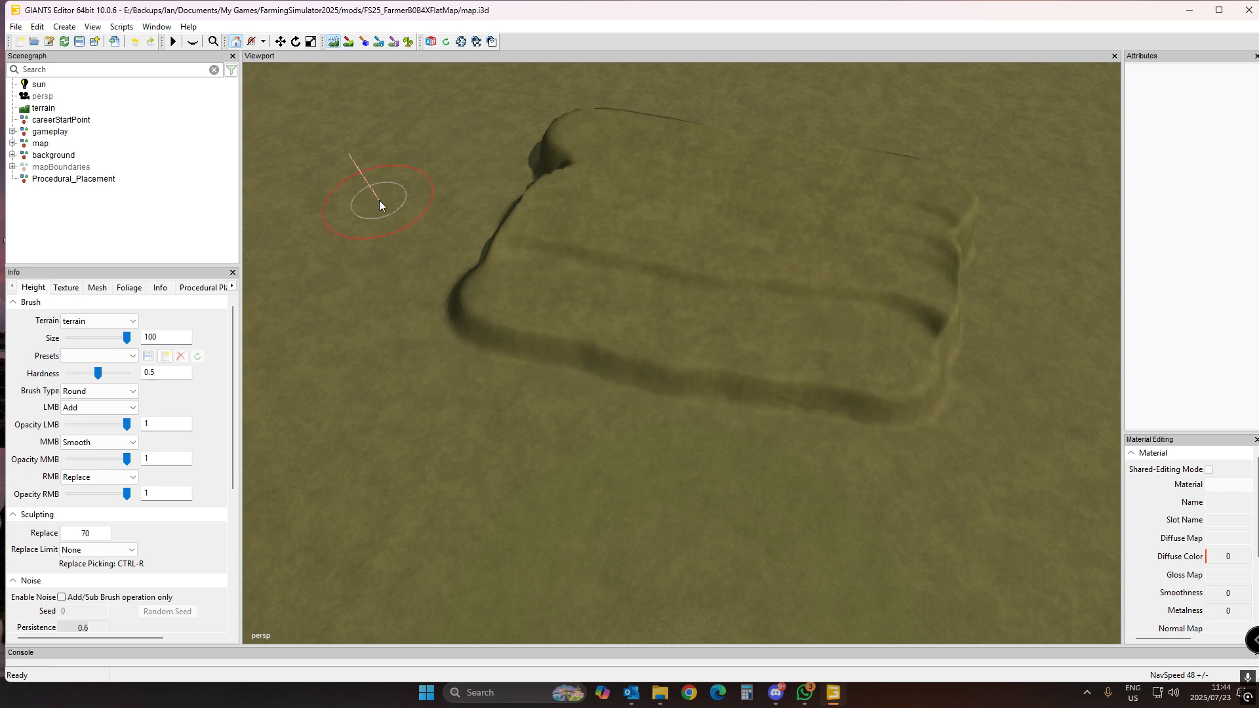
key(ctrl+z)
key(ctrl+z)
key(ctrl+z)
key(ctrl+z)
key(ctrl+z)
key(ctrl+z)
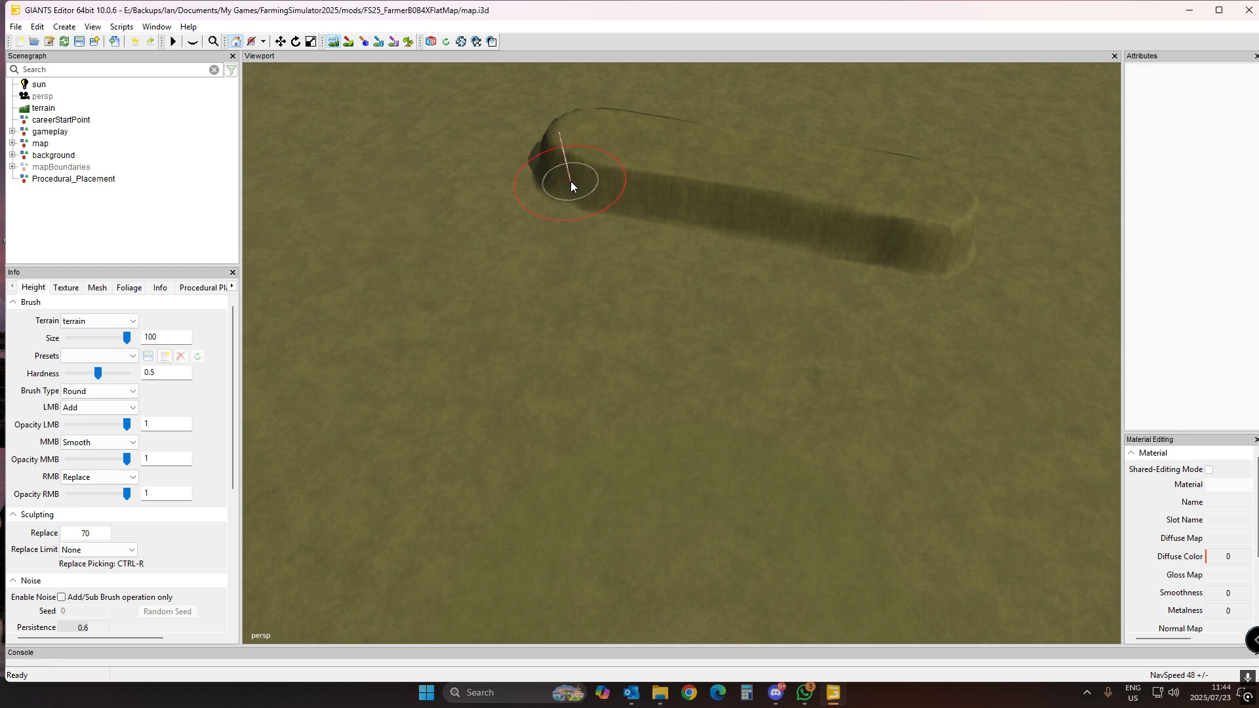
click(119, 29)
mouse_move(145, 43)
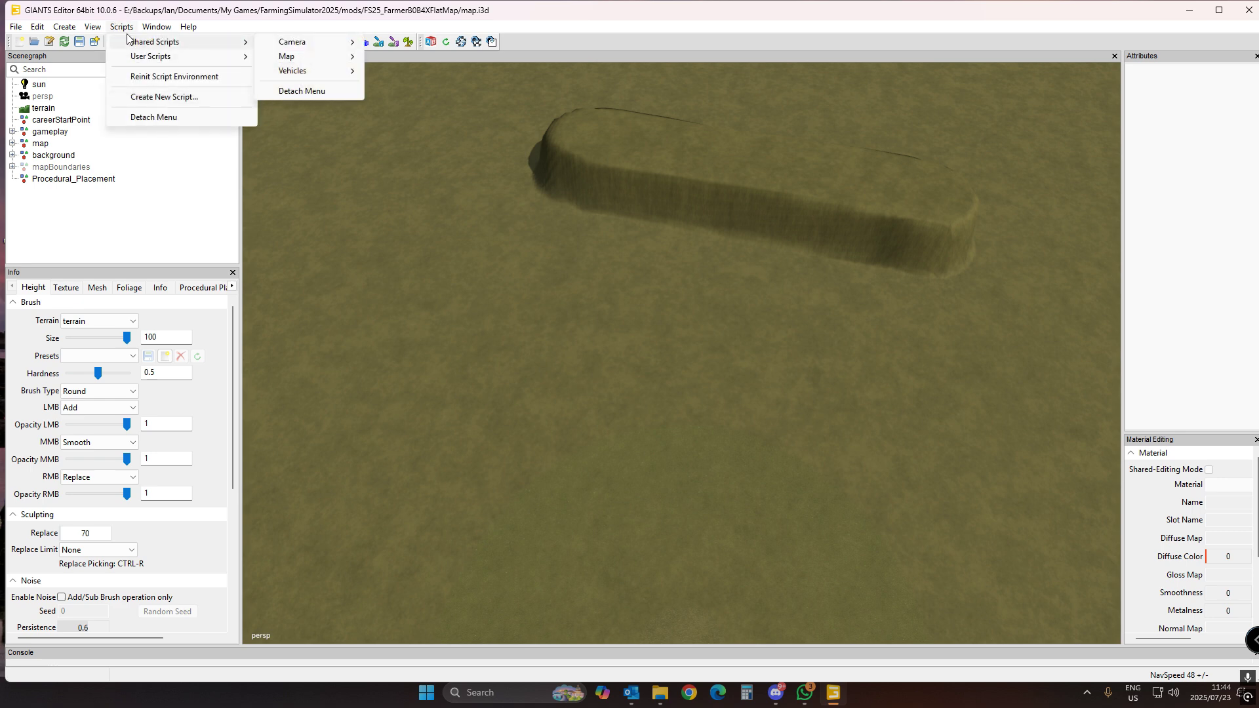
mouse_move(64, 27)
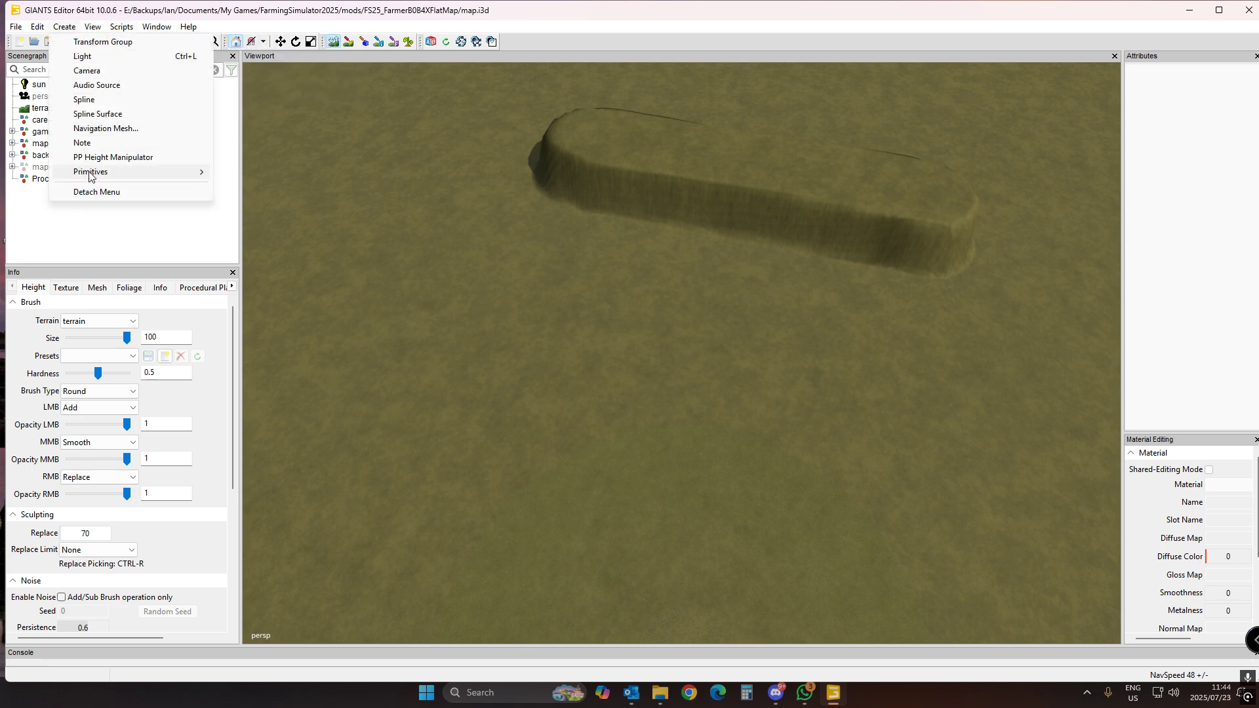
click(84, 100)
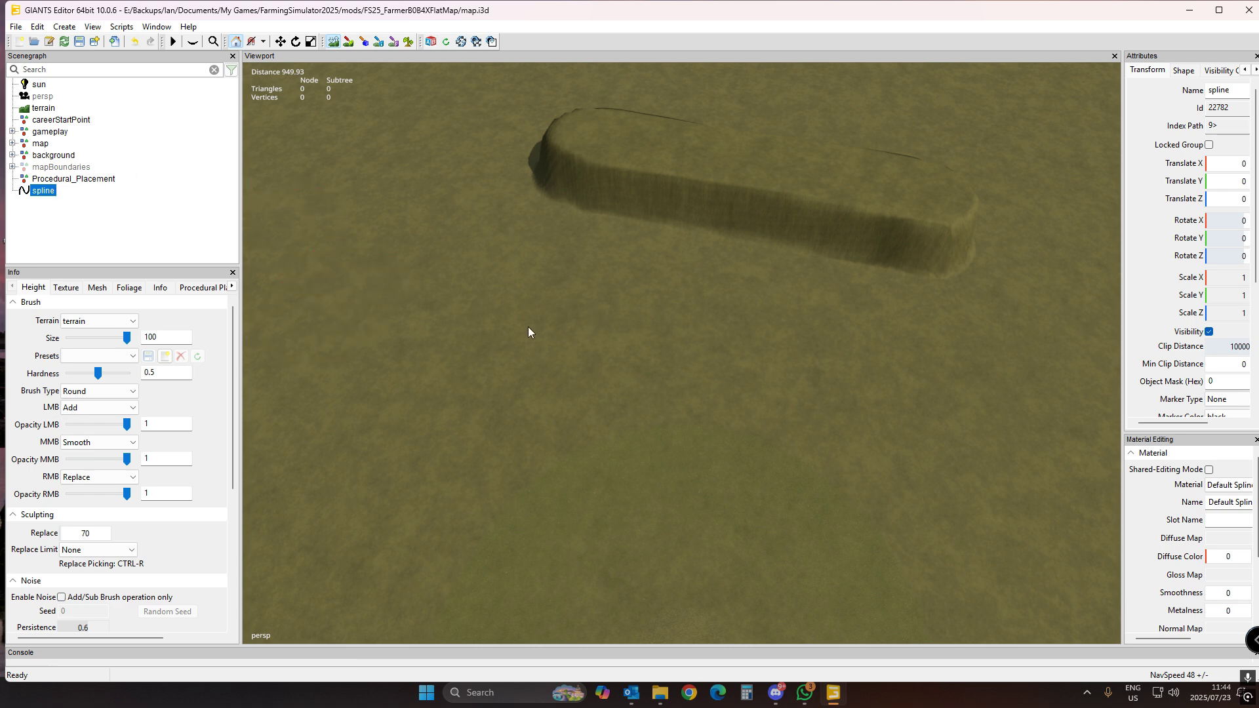
- Reselect the spline in the Scenegraph and place its first point on the ground below the ridge
click(335, 43)
click(329, 43)
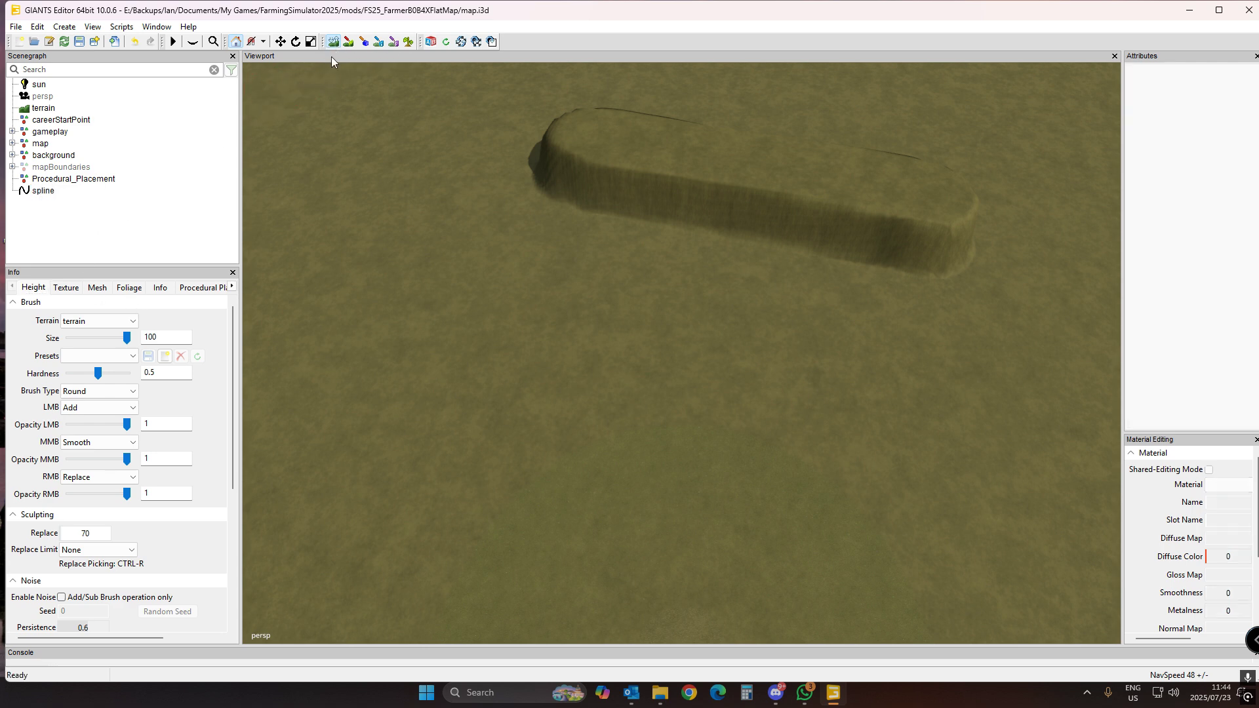
click(334, 42)
click(45, 191)
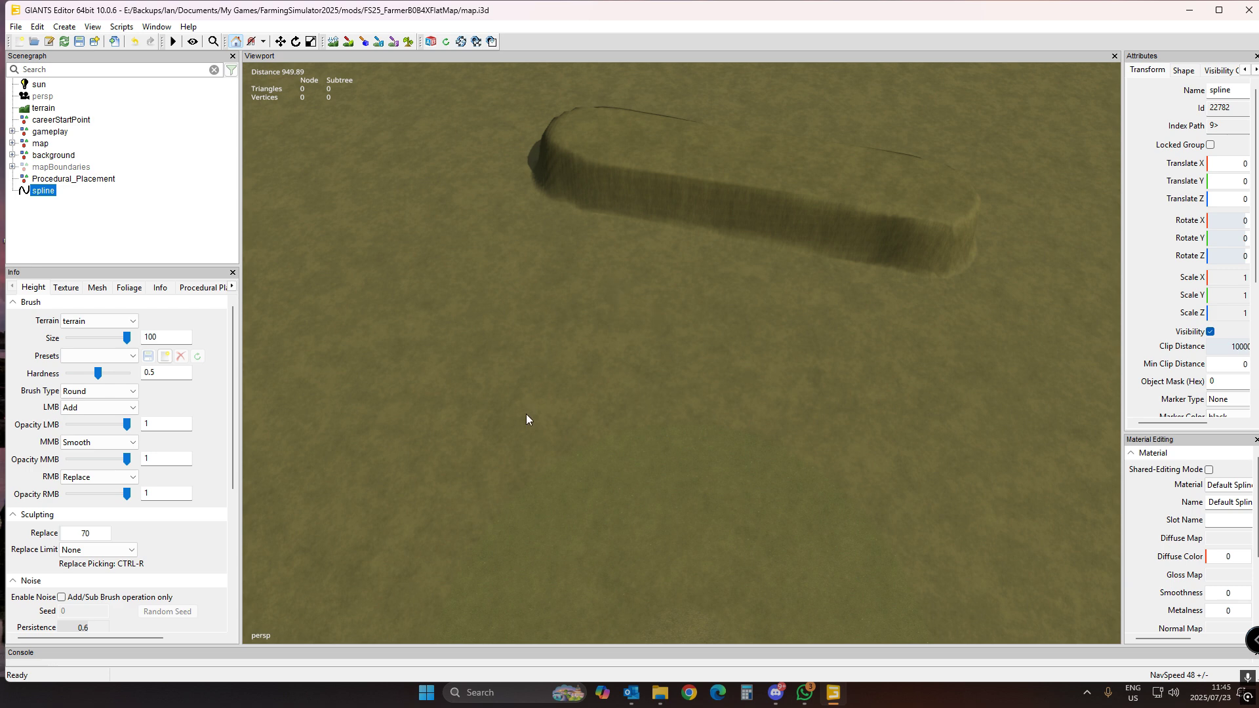
click(494, 422)
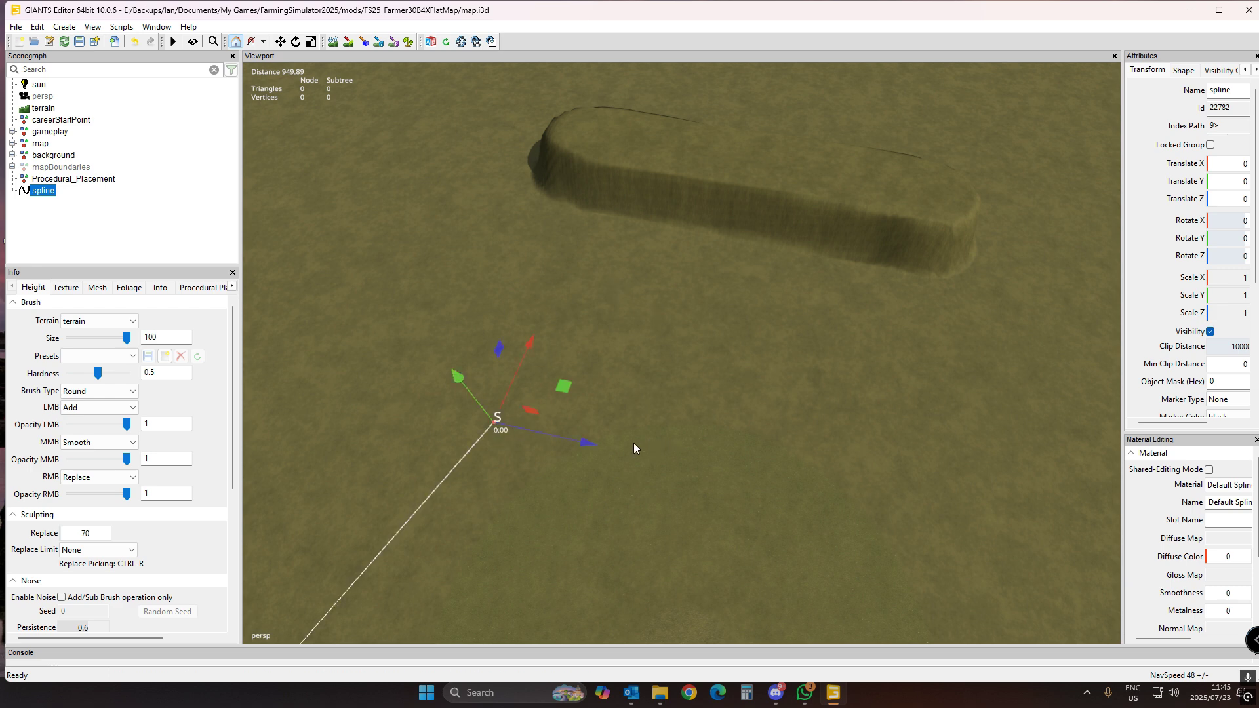
- Lay out the first zigzag loops of spline points between the ridge top and the ground below
key(Escape)
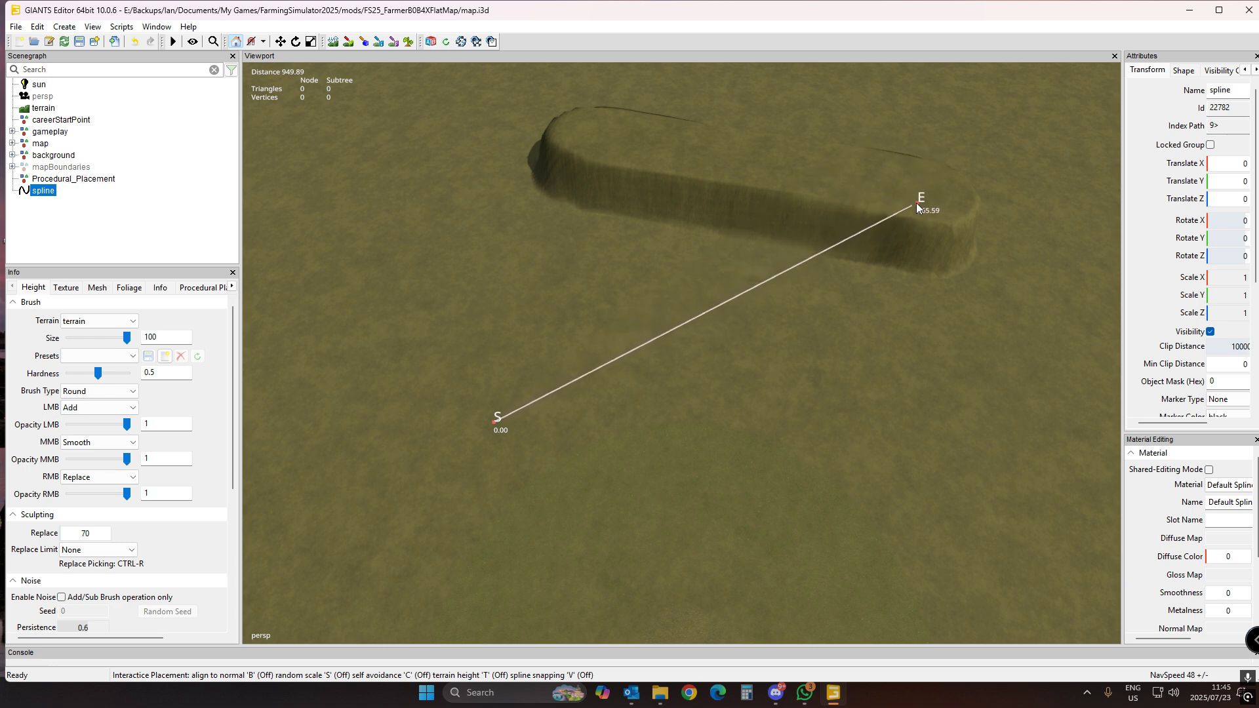
click(910, 202)
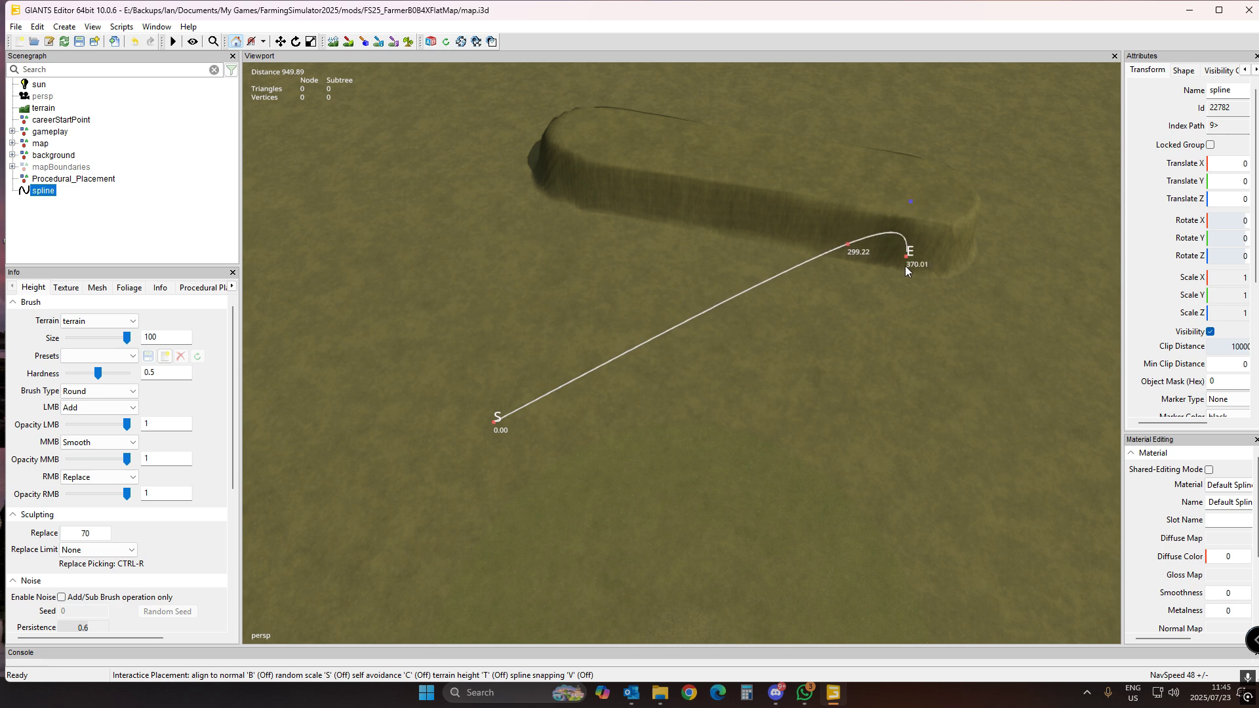
click(855, 498)
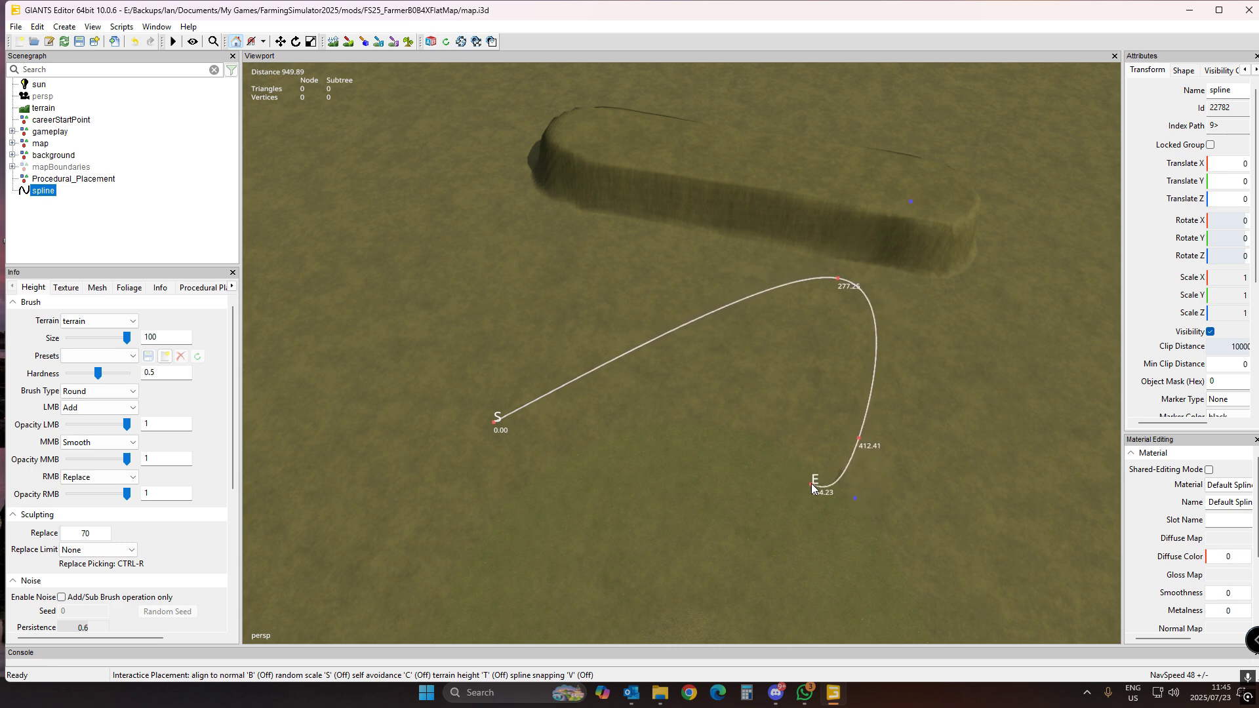
click(813, 493)
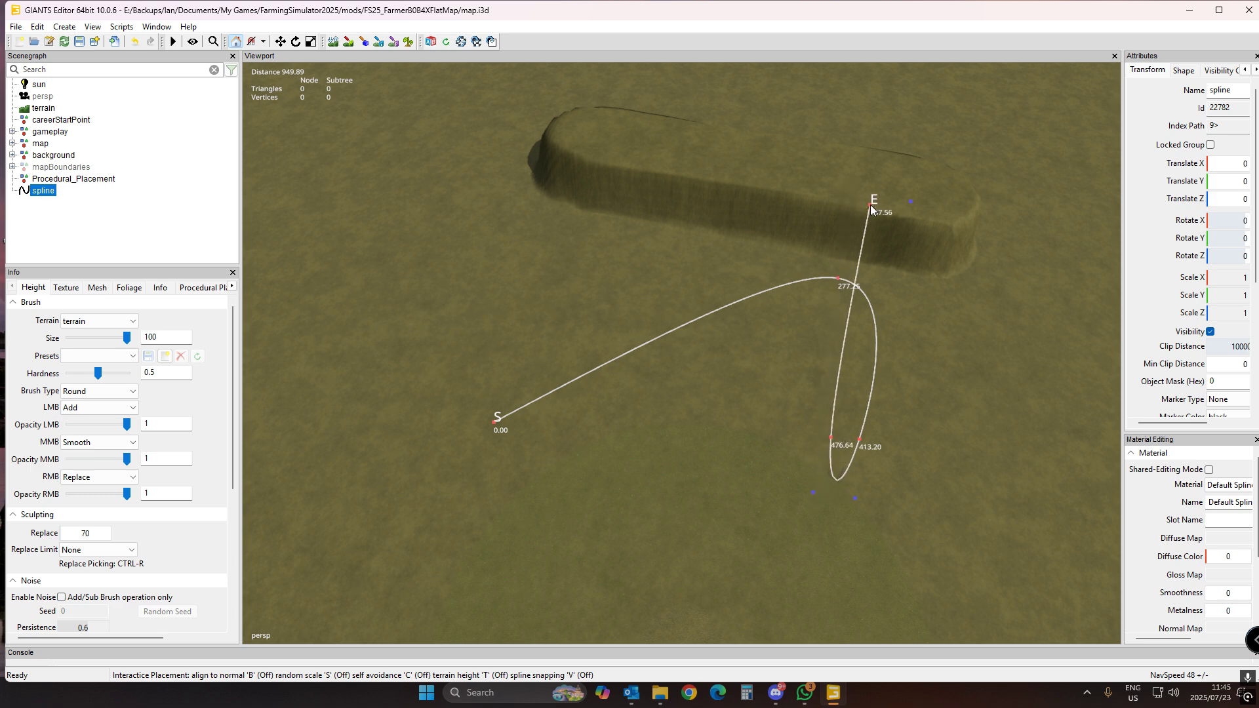
click(827, 204)
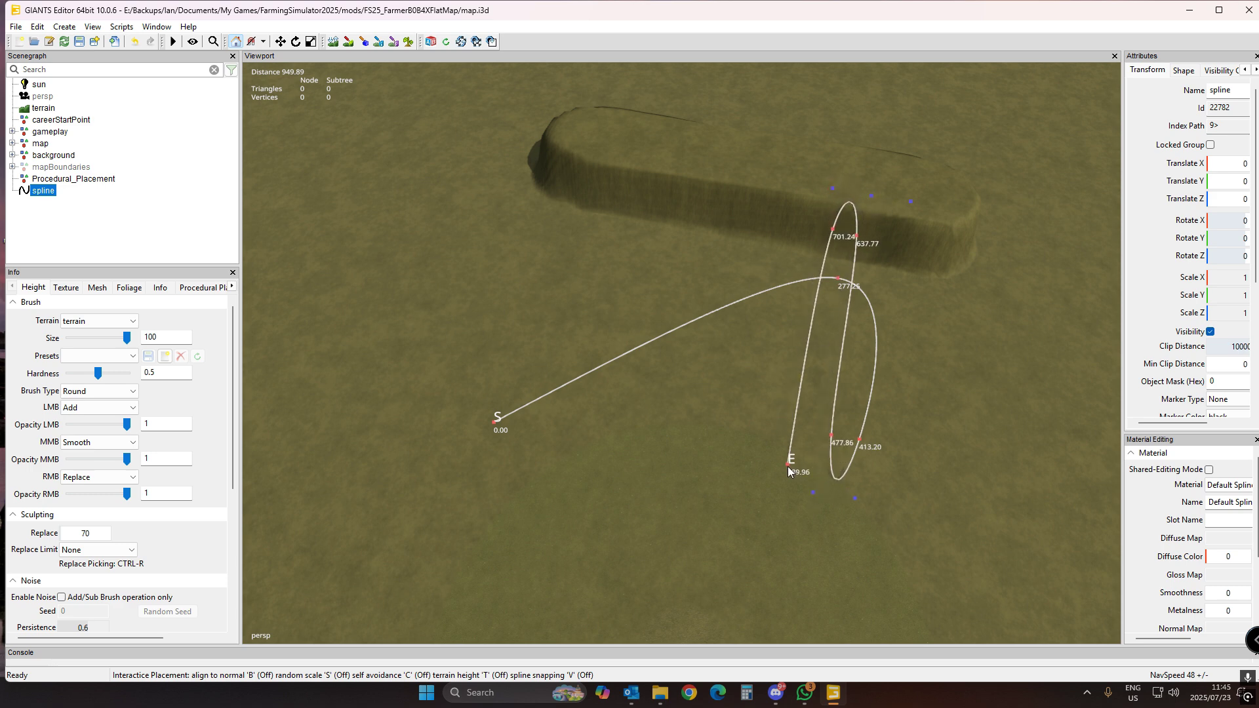
click(768, 490)
click(727, 476)
click(800, 181)
click(772, 177)
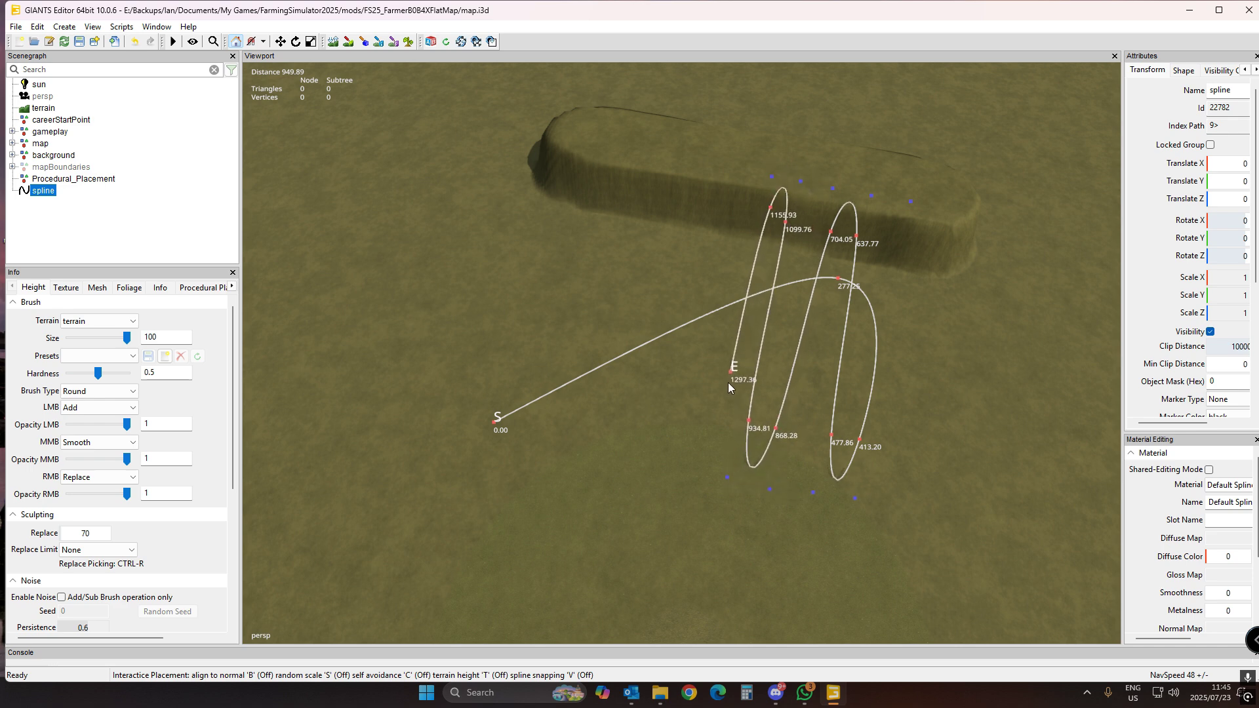
click(693, 471)
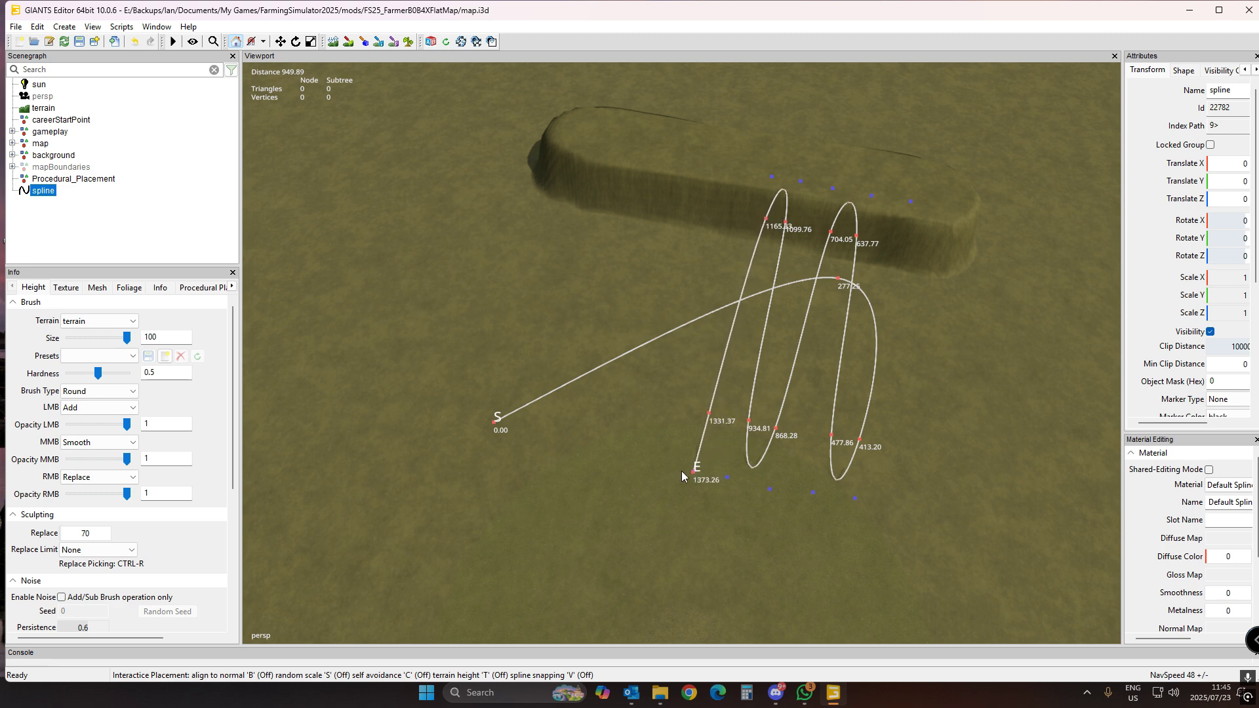
click(661, 468)
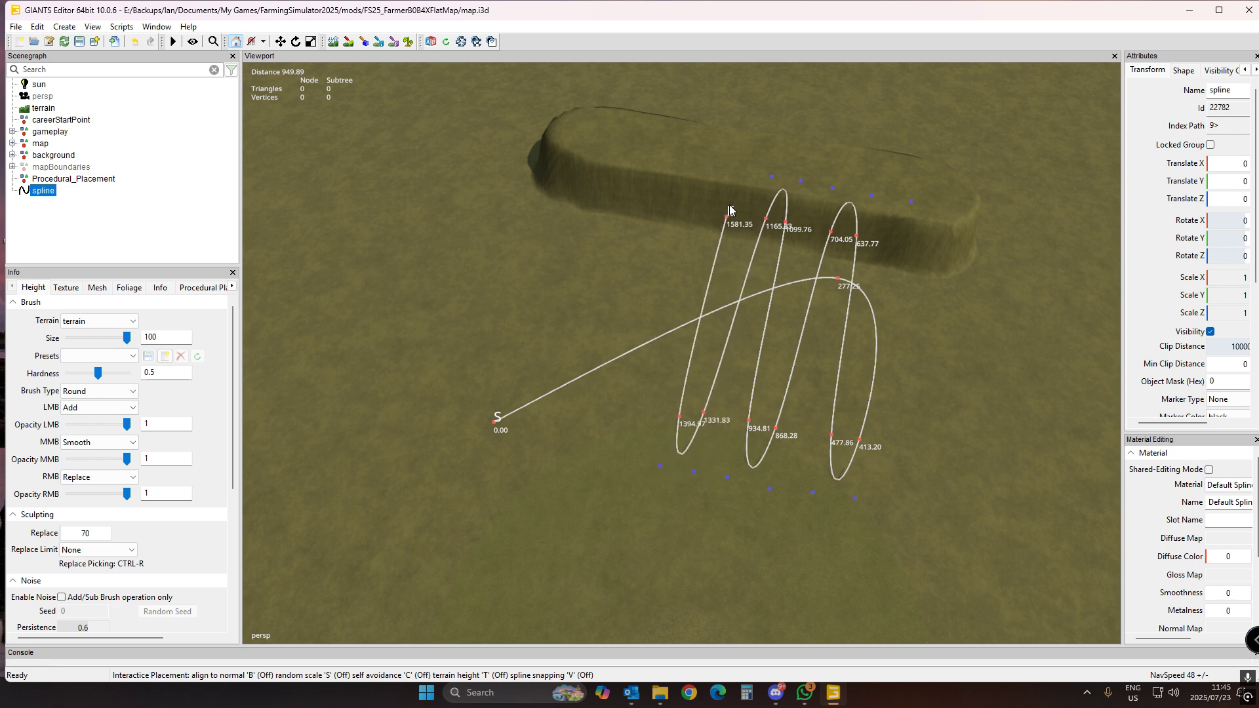
click(743, 176)
click(713, 167)
- Continue the zigzag loops across the ridge, ending with upper turning points near the start
click(628, 457)
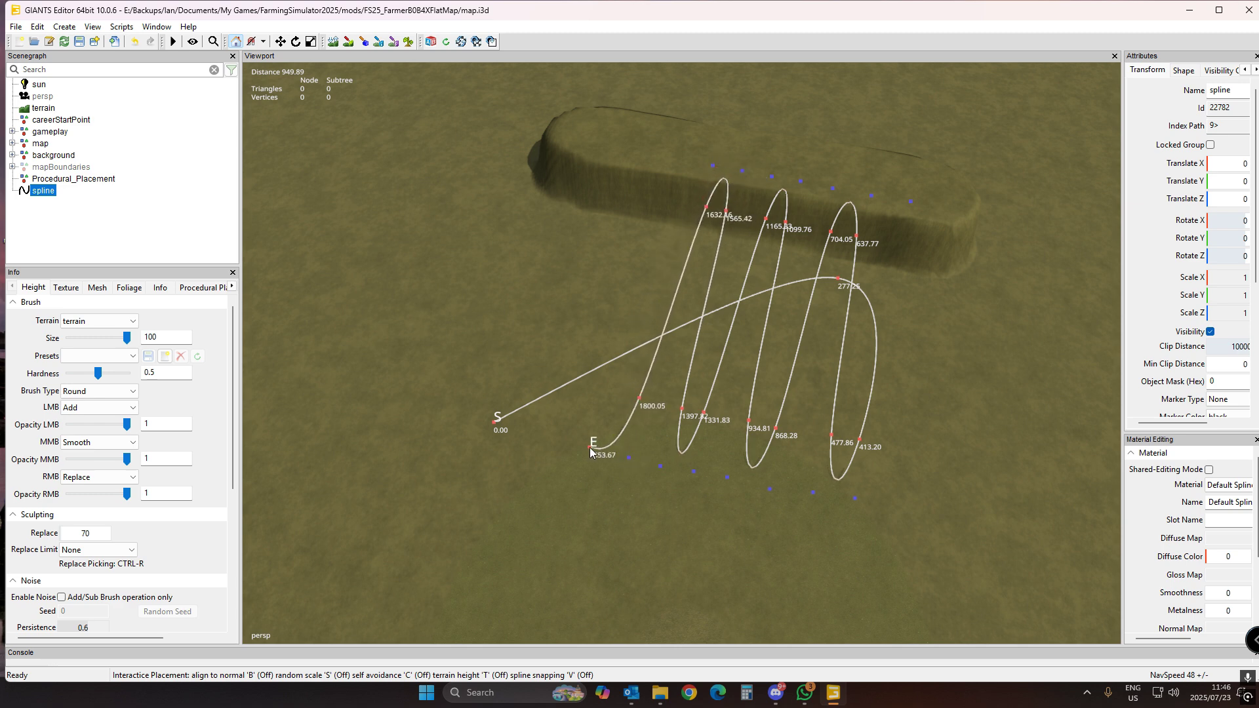
click(599, 449)
click(683, 163)
click(658, 158)
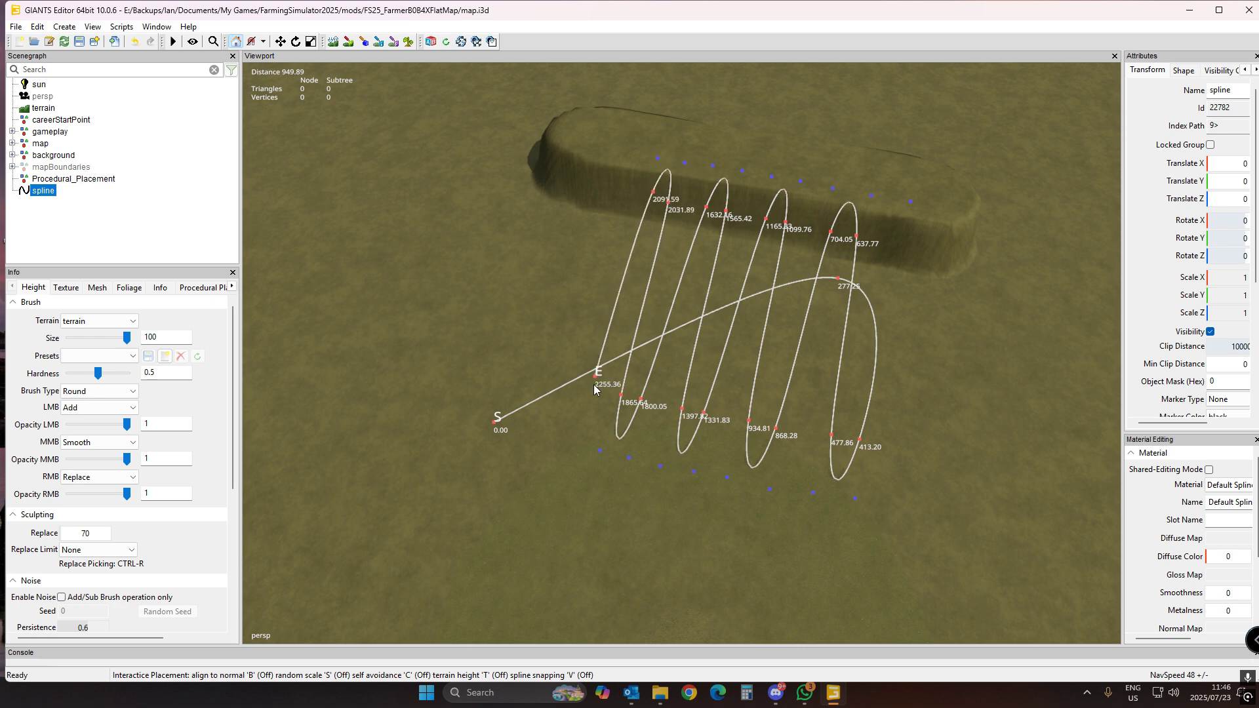
click(553, 434)
click(631, 158)
click(601, 147)
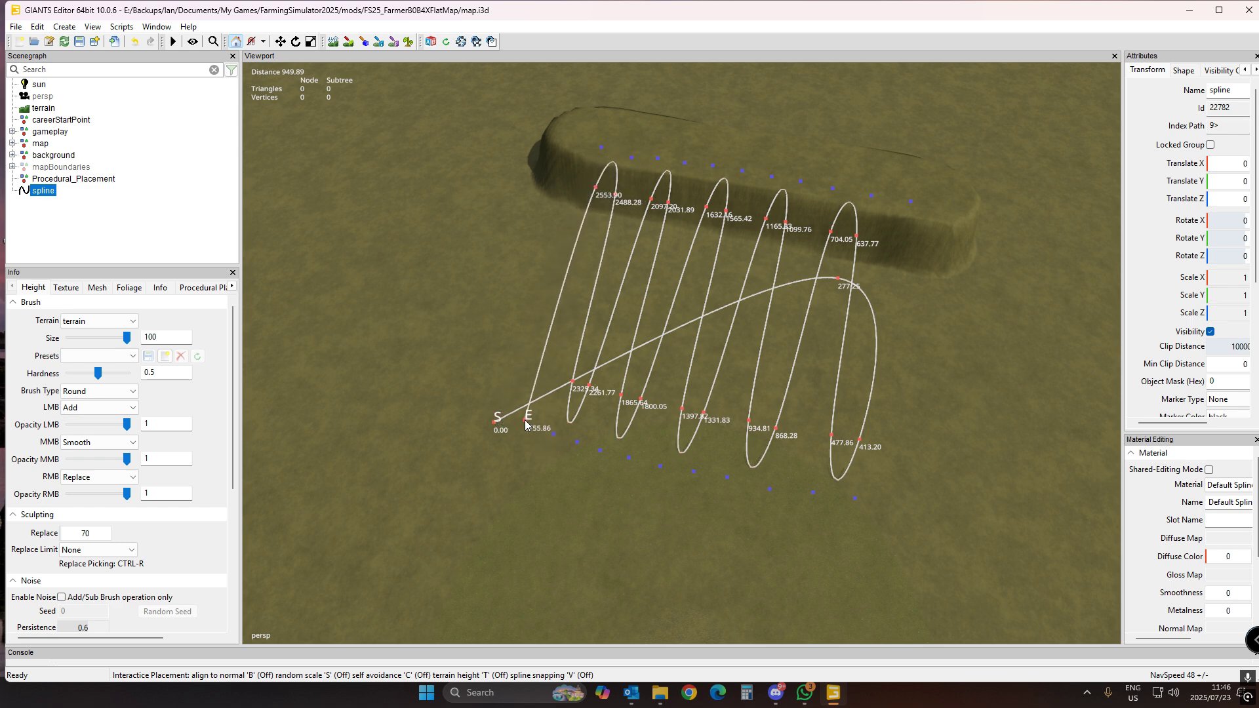
click(539, 371)
click(525, 371)
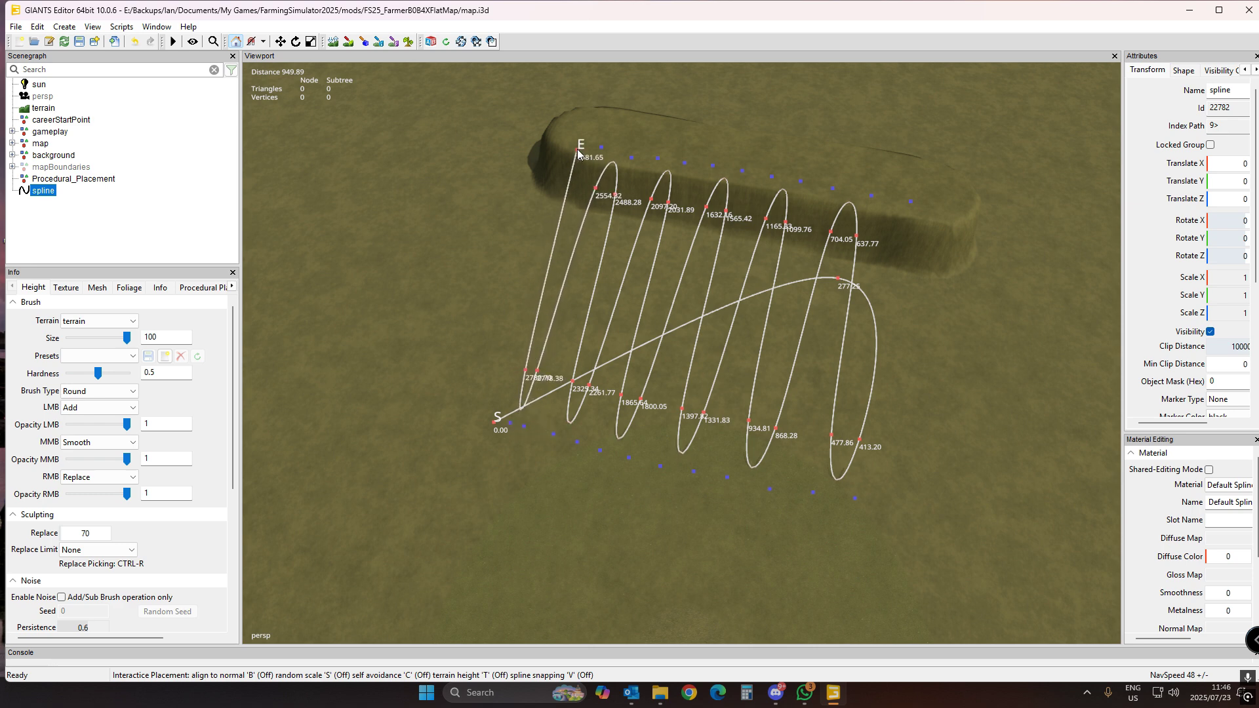
click(565, 179)
click(556, 178)
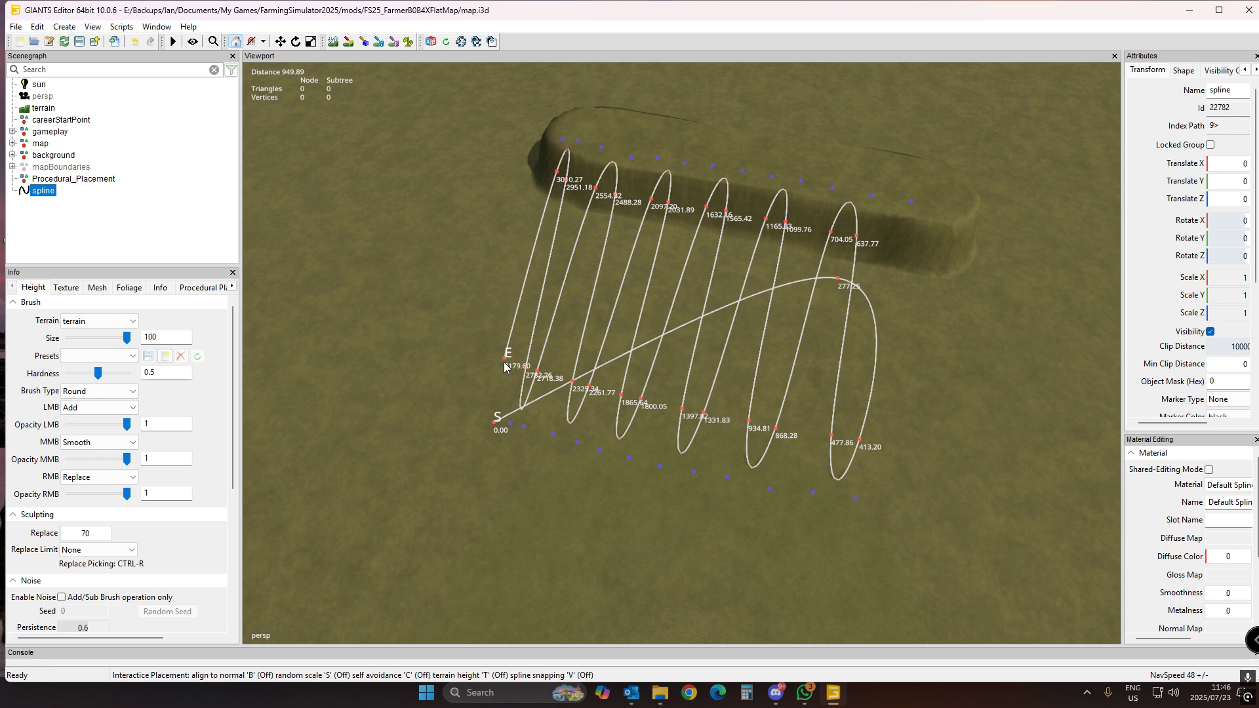
- Finish the spline beside its start point and launch Map > Terrain > Set Terrain Height By Spline
click(493, 424)
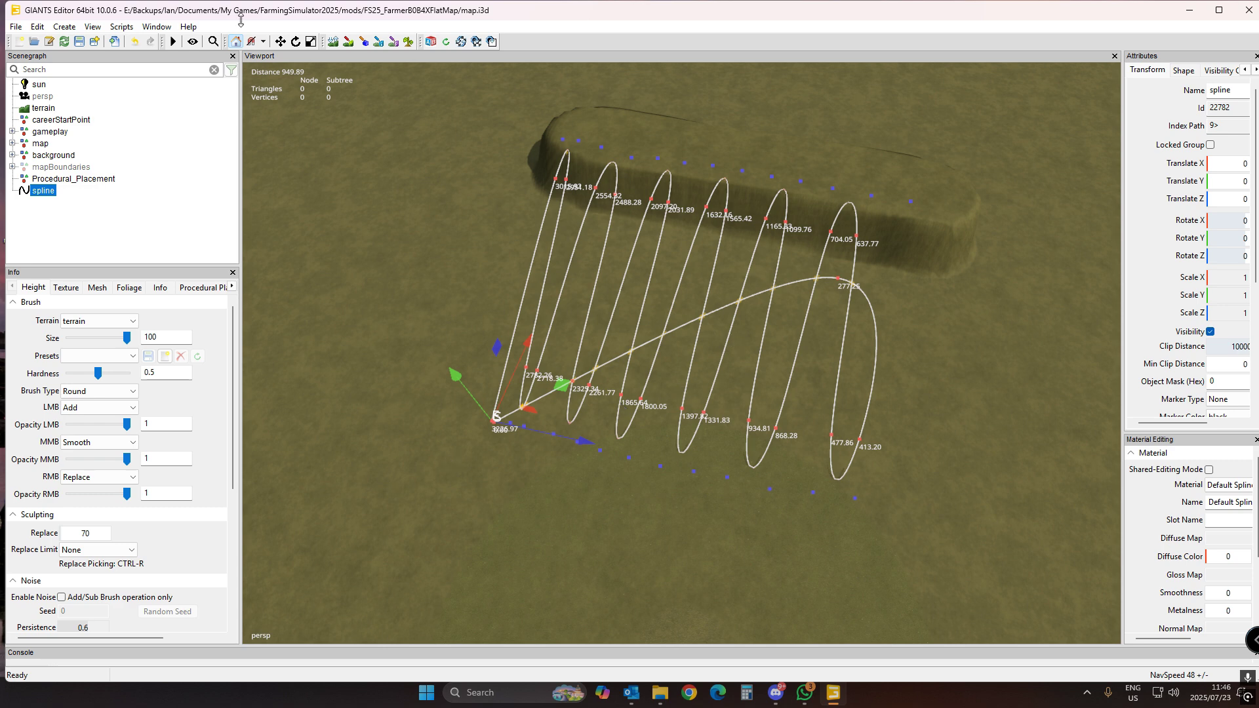
click(122, 29)
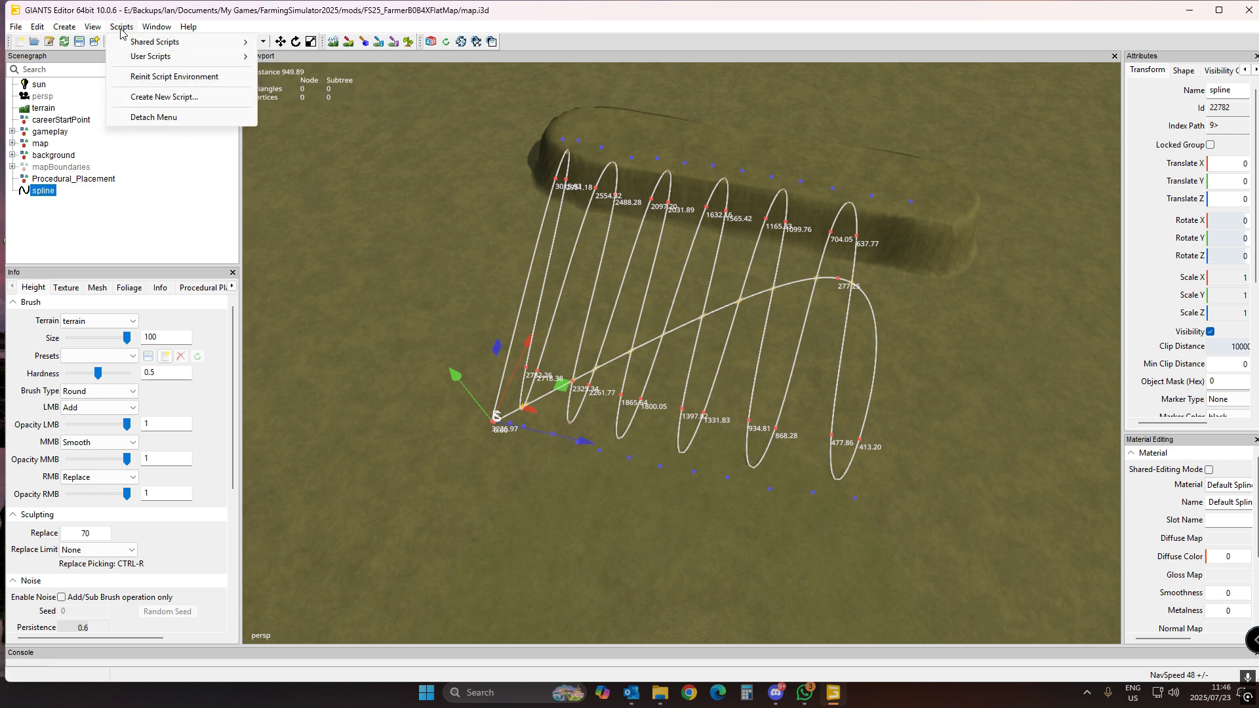
click(122, 27)
click(122, 27)
mouse_move(141, 43)
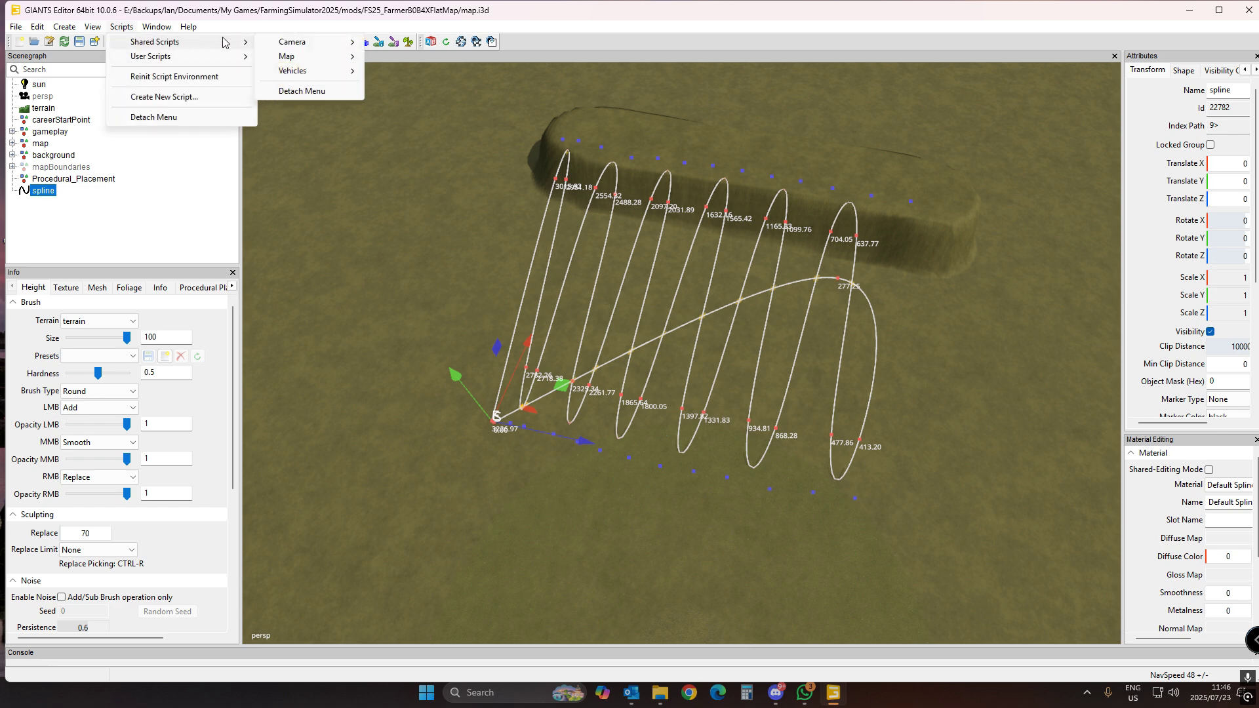
mouse_move(286, 58)
mouse_move(405, 105)
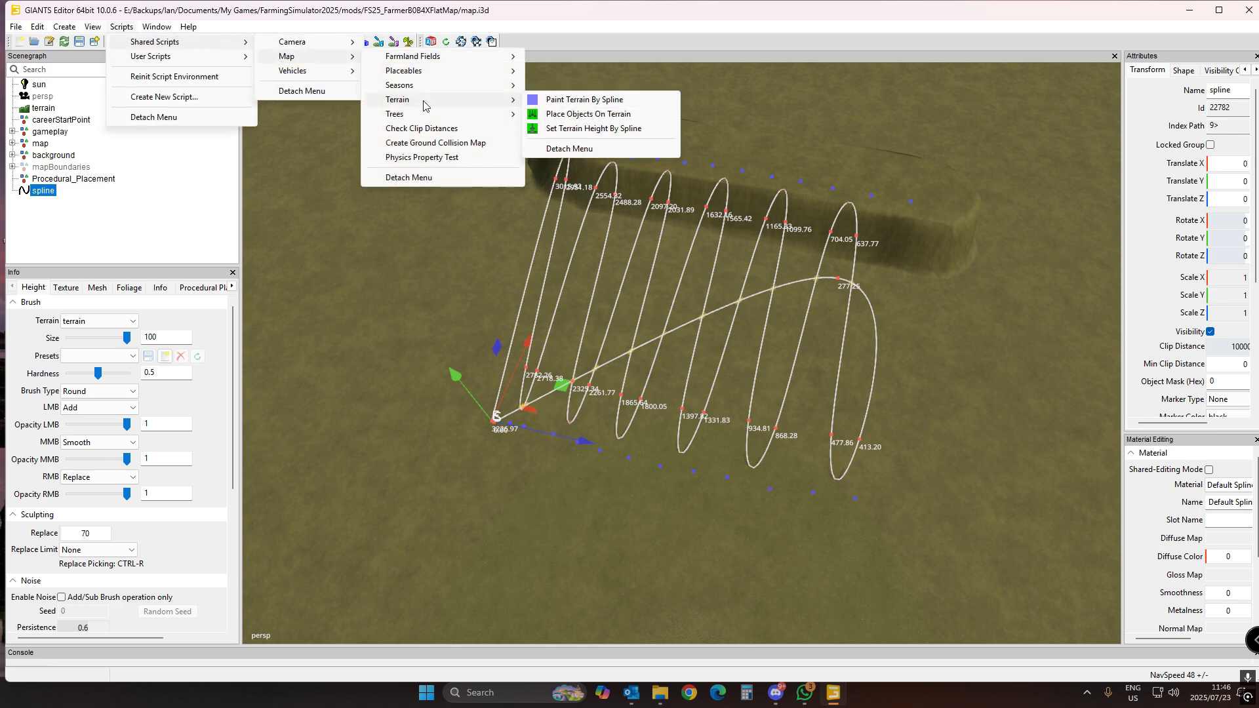
click(607, 129)
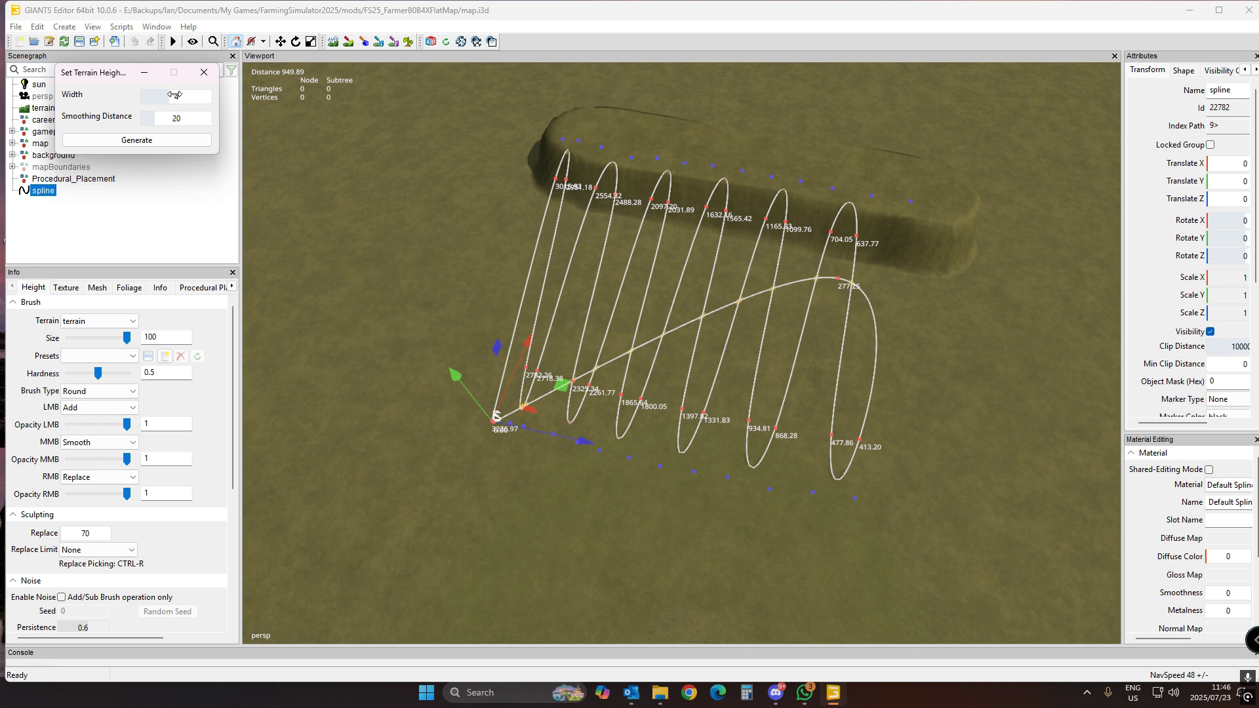
- Set Width to 10, keep Smoothing Distance at 20, and generate the terrain along the spline
drag(172, 96, 209, 97)
click(536, 91)
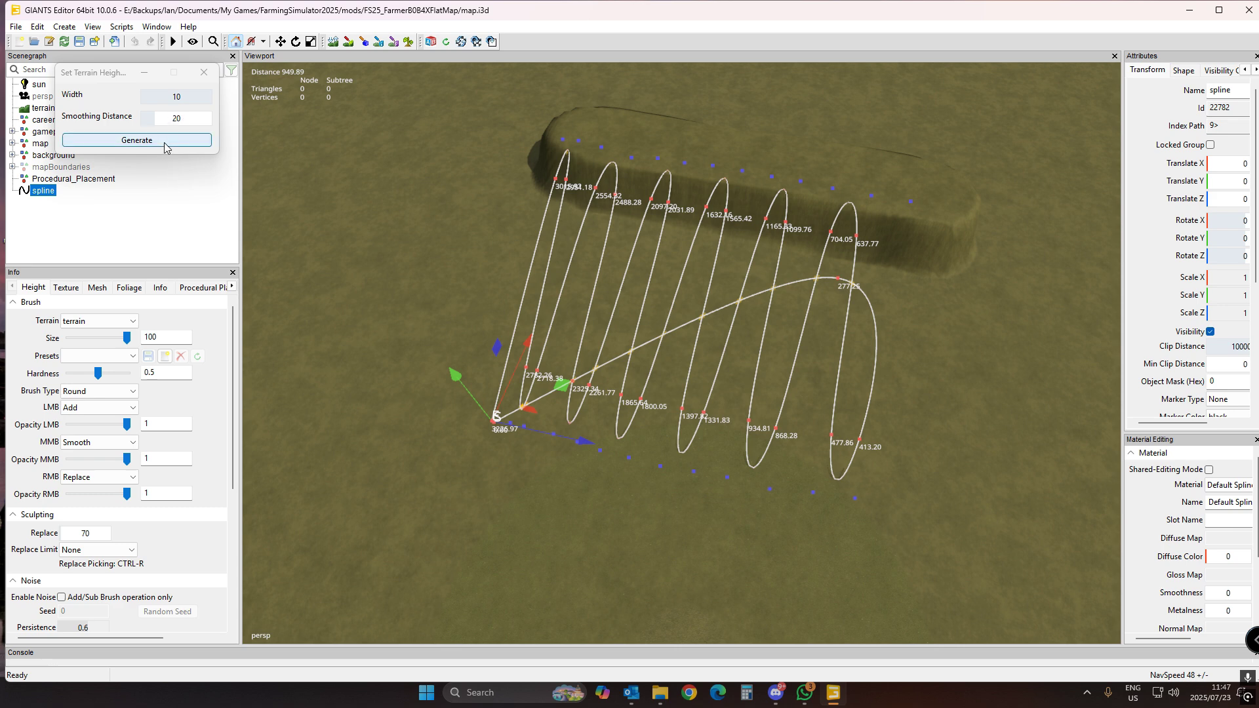
click(136, 140)
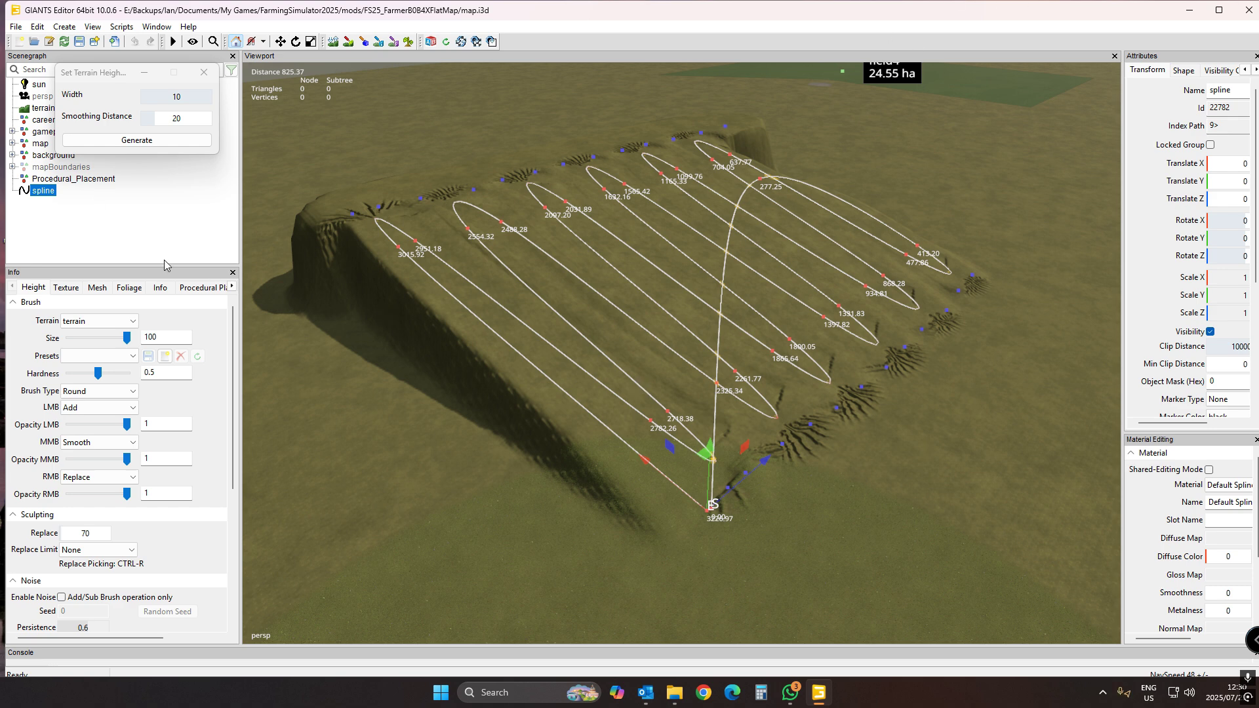
- Deselect the spline and smooth the jagged plateau edges on the lower side and near the upper ends
click(149, 240)
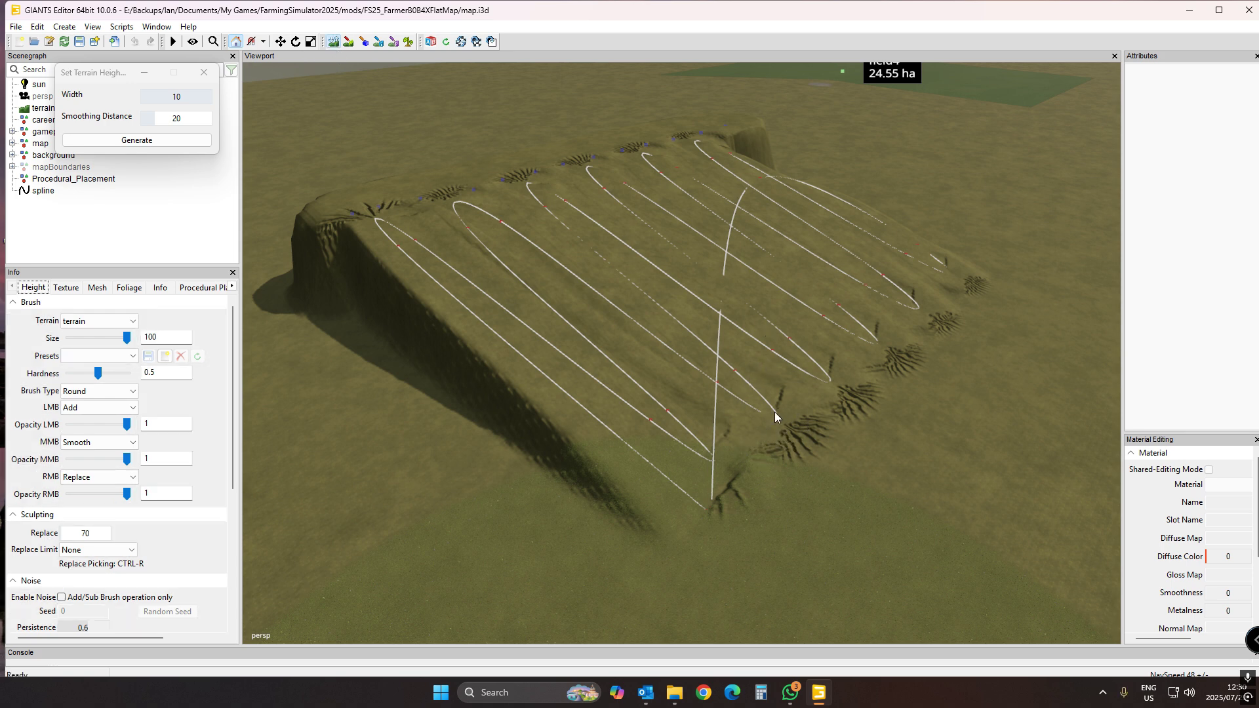
mouse_move(658, 337)
mouse_down()
mouse_move(694, 335)
mouse_move(728, 396)
mouse_move(883, 345)
mouse_move(949, 282)
mouse_move(844, 264)
mouse_move(763, 286)
mouse_move(518, 267)
mouse_move(432, 193)
mouse_move(594, 271)
mouse_move(587, 232)
mouse_move(544, 182)
mouse_move(625, 154)
mouse_up()
mouse_move(764, 239)
mouse_down()
mouse_move(834, 263)
mouse_move(708, 140)
mouse_move(781, 252)
mouse_up()
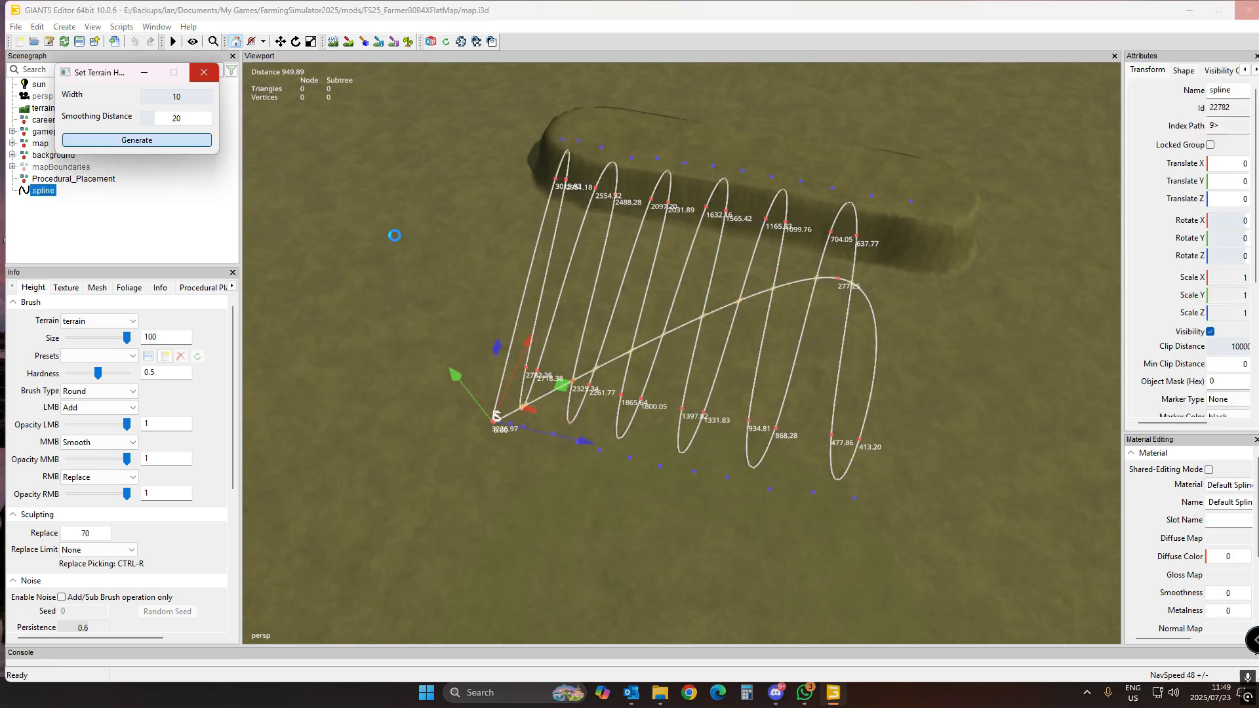